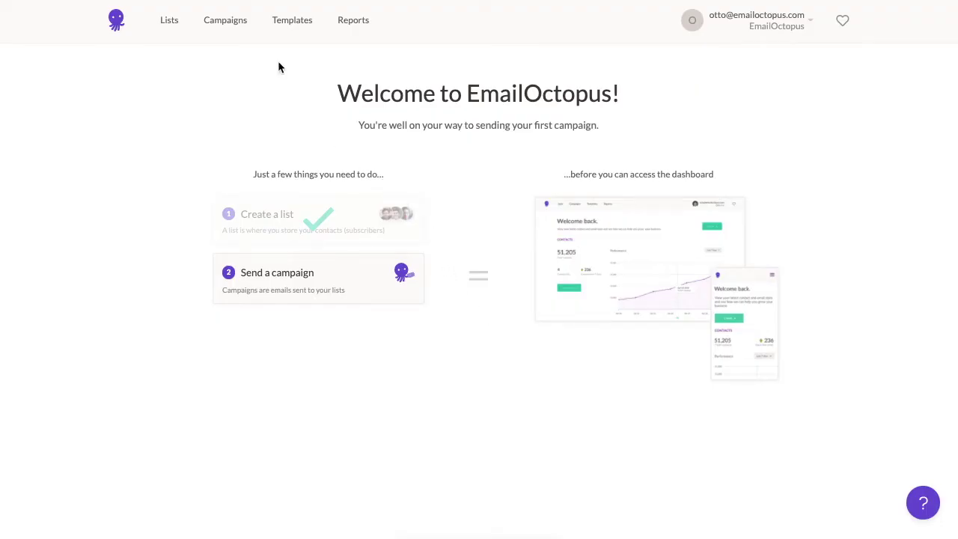
Step: Go to the Campaigns page from the top navigation bar
left_click(232, 28)
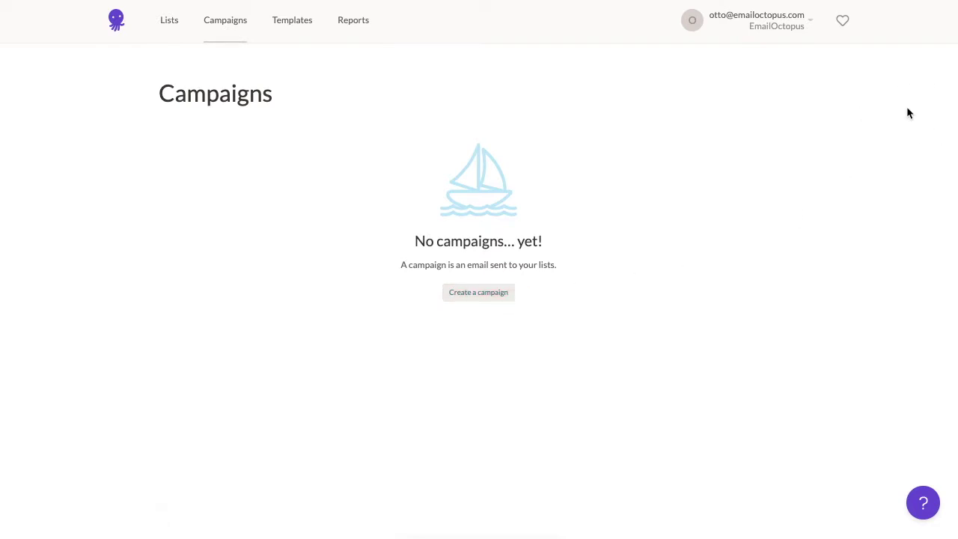
Step: Start a new Regular (one-off) campaign
left_click(491, 291)
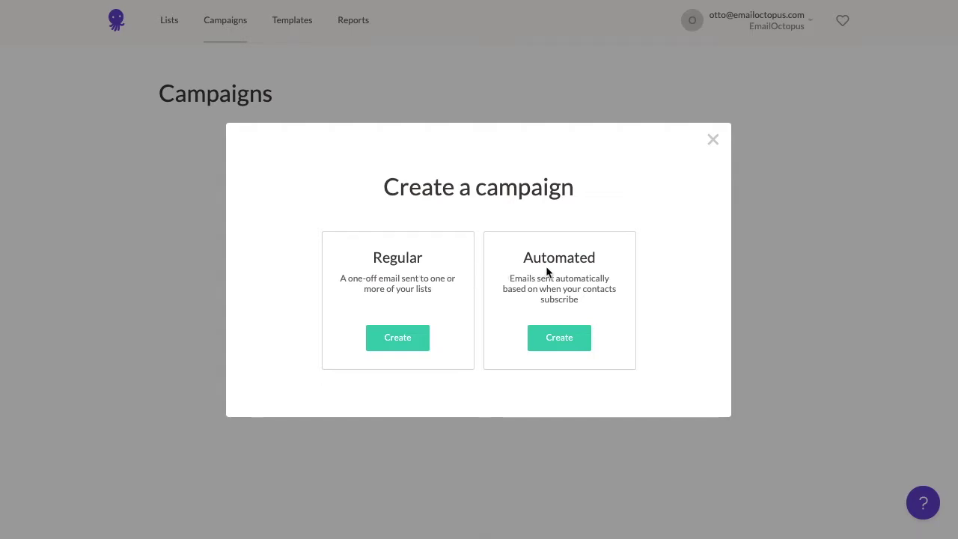
left_click(401, 348)
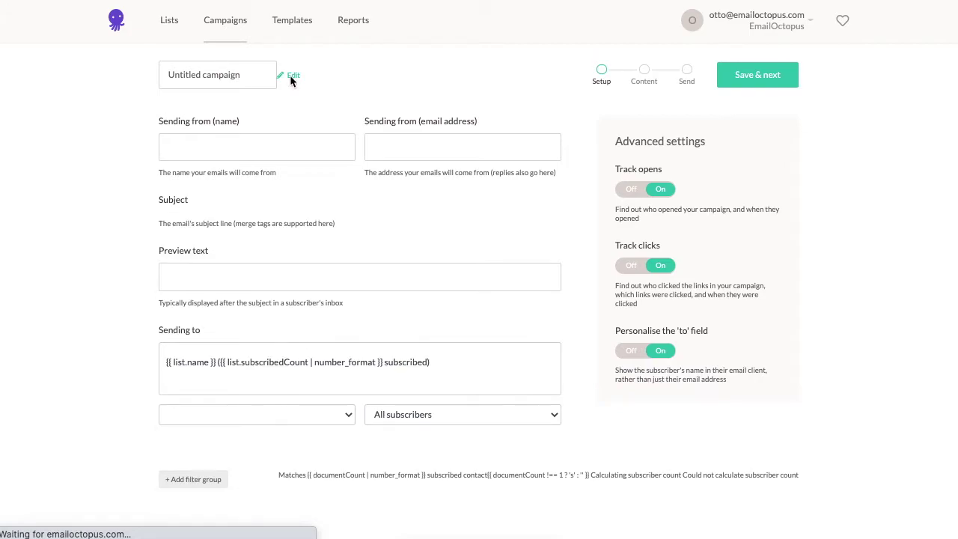
Step: Name the campaign 'My first email' and fill sender name and address from saved suggestions
left_click(229, 77)
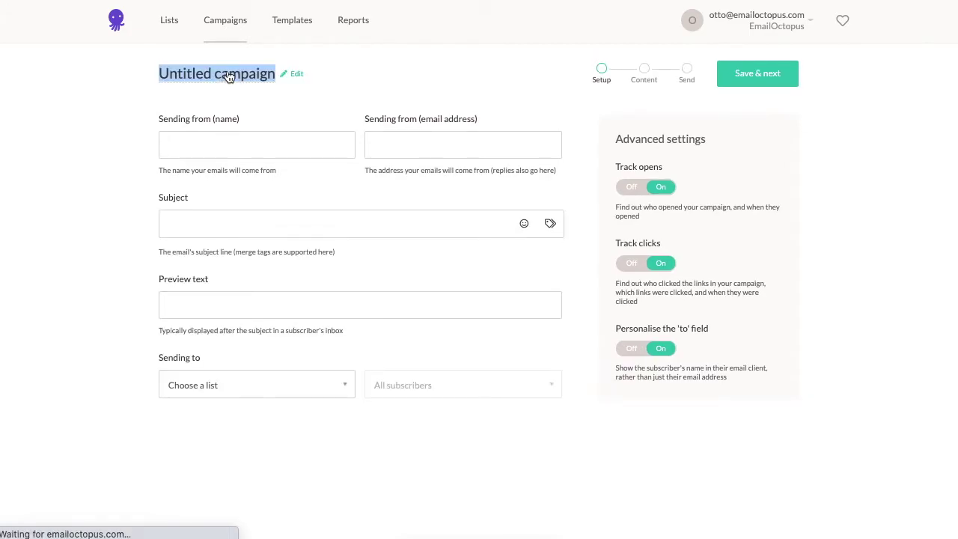
type("My f")
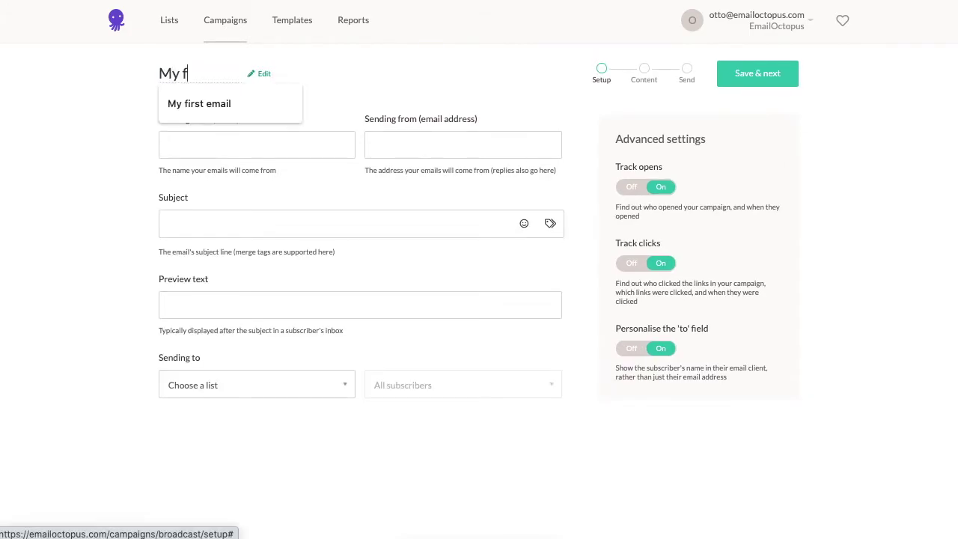
type("irst email")
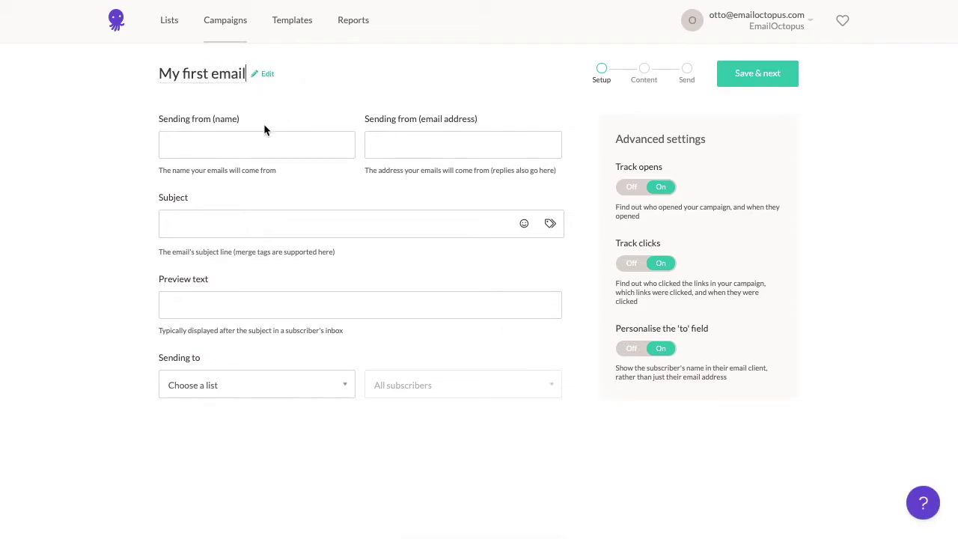
left_click(247, 144)
left_click(243, 180)
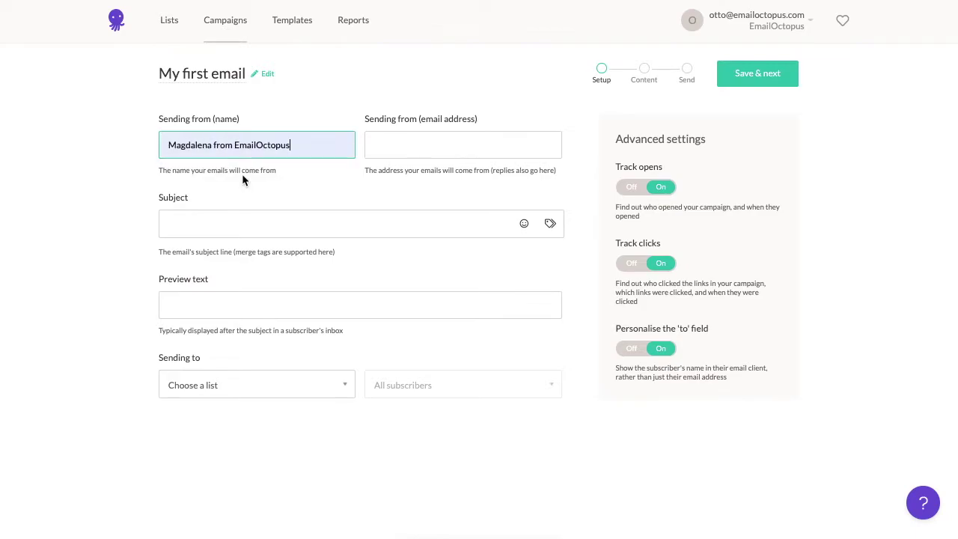
left_click(419, 145)
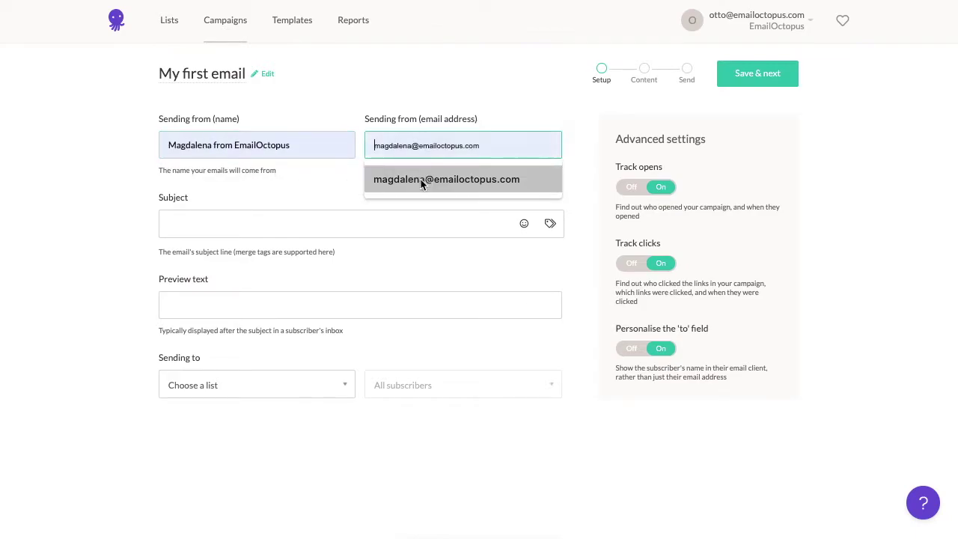
left_click(420, 179)
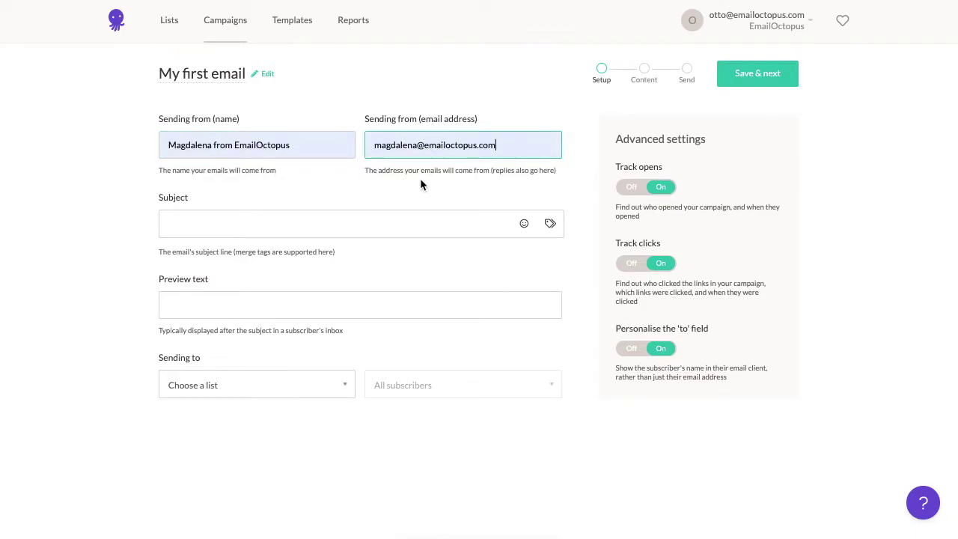
Step: Set the subject line to 'Hello {{FirstName}} 👋'
left_click(370, 222)
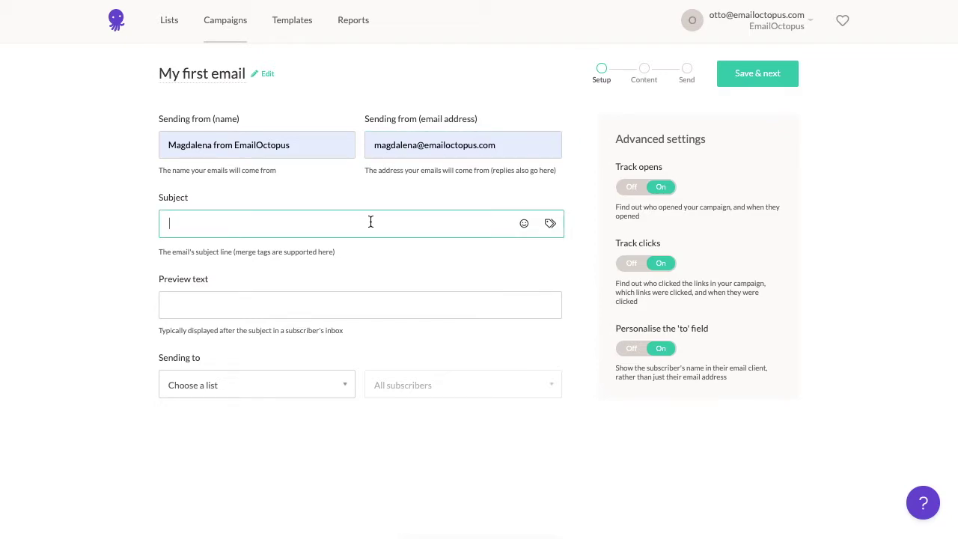
type("Hello")
left_click(552, 225)
left_click(566, 274)
left_click(524, 223)
scroll(498, 320, "down", 5)
scroll(497, 320, "down", 2)
left_click(410, 312)
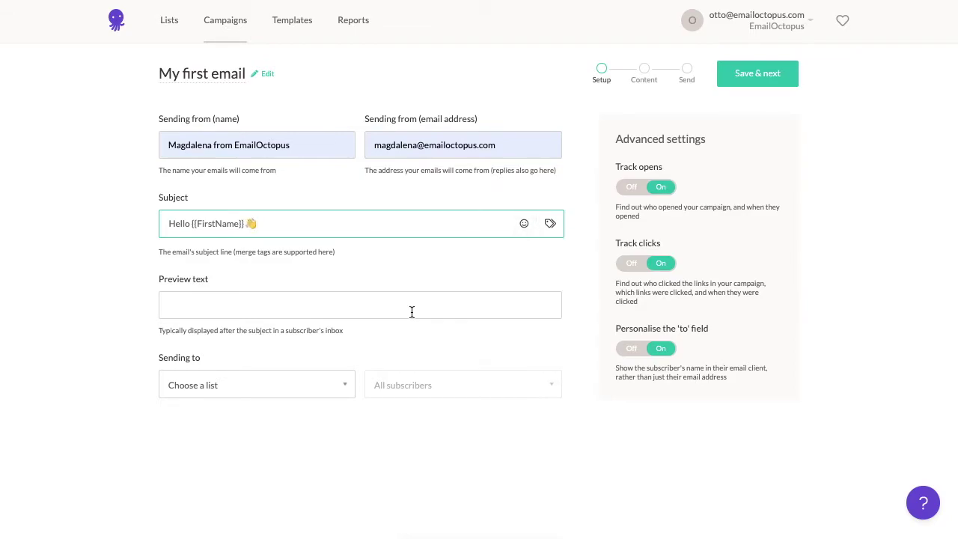
left_click(412, 313)
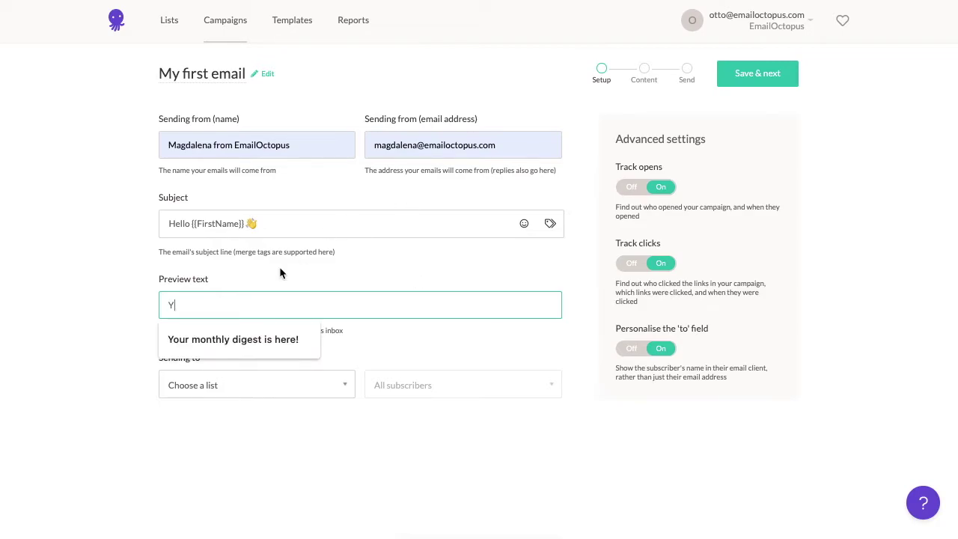
Step: Add preview text 'Your monthly digest is here!' and target All My Contacts, all subscribers
left_click(249, 337)
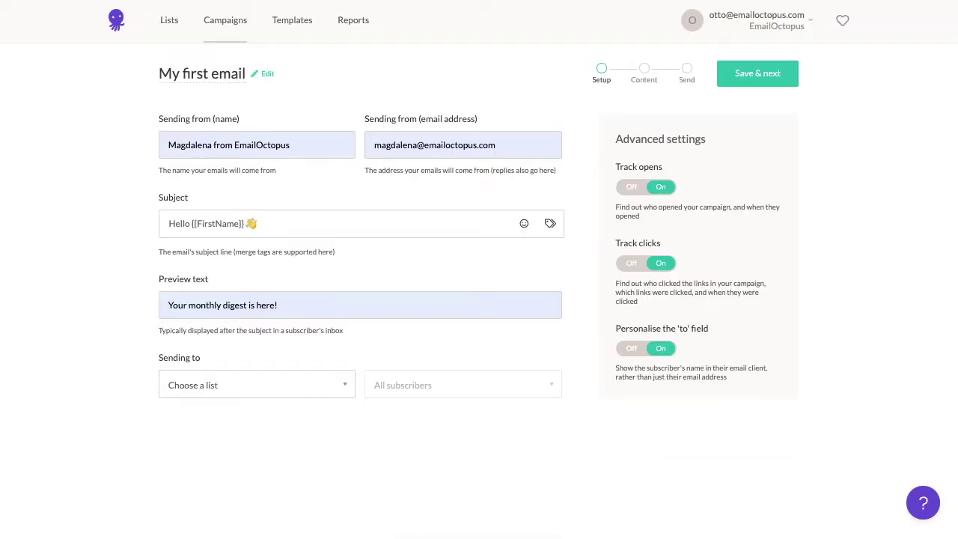
left_click(319, 385)
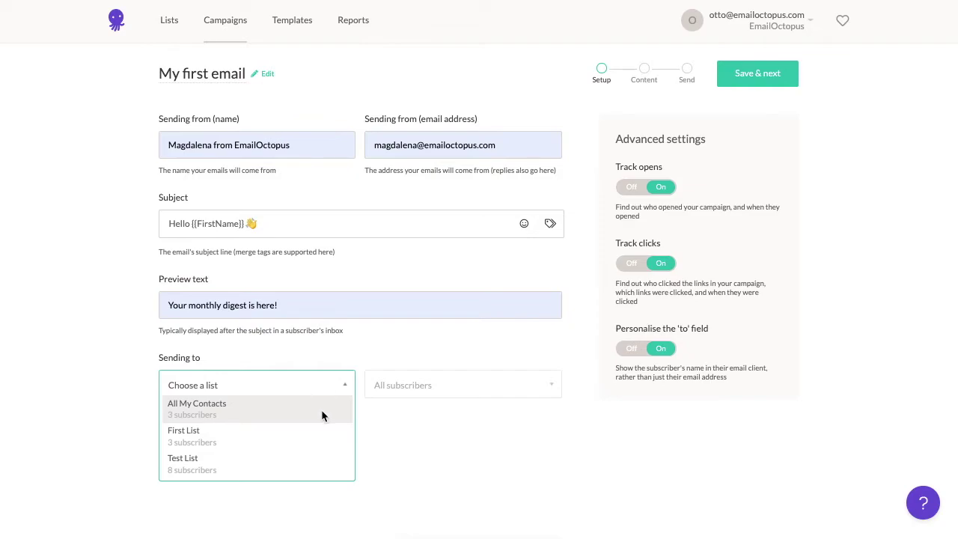
left_click(321, 416)
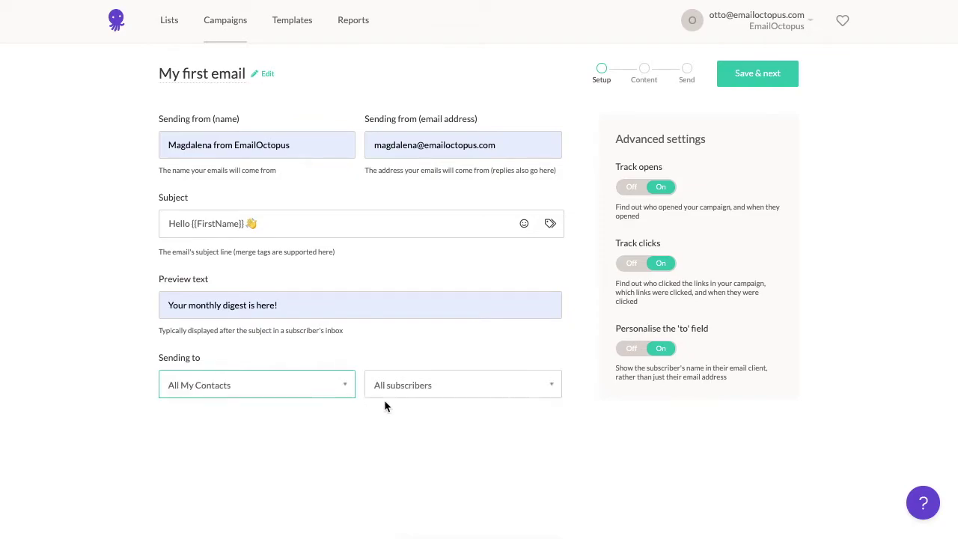
left_click(425, 391)
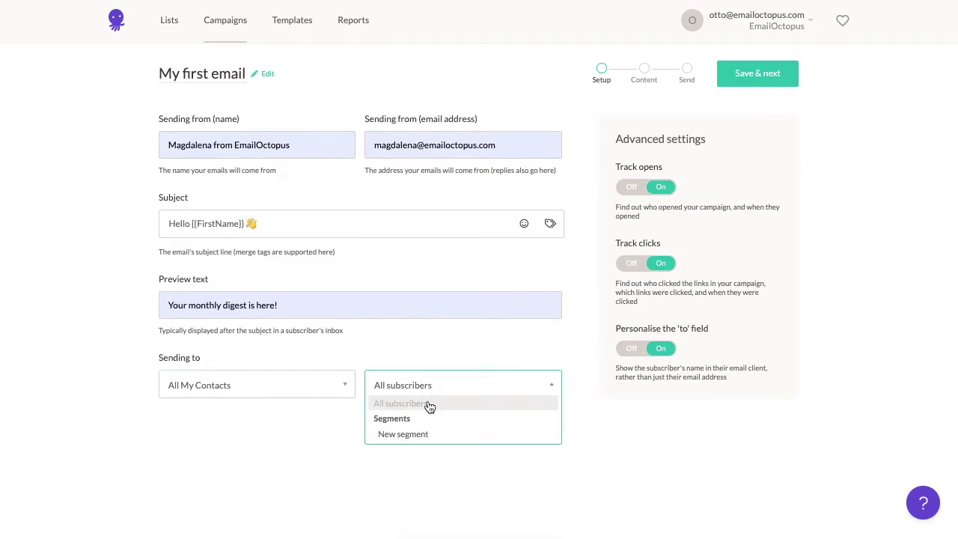
left_click(429, 405)
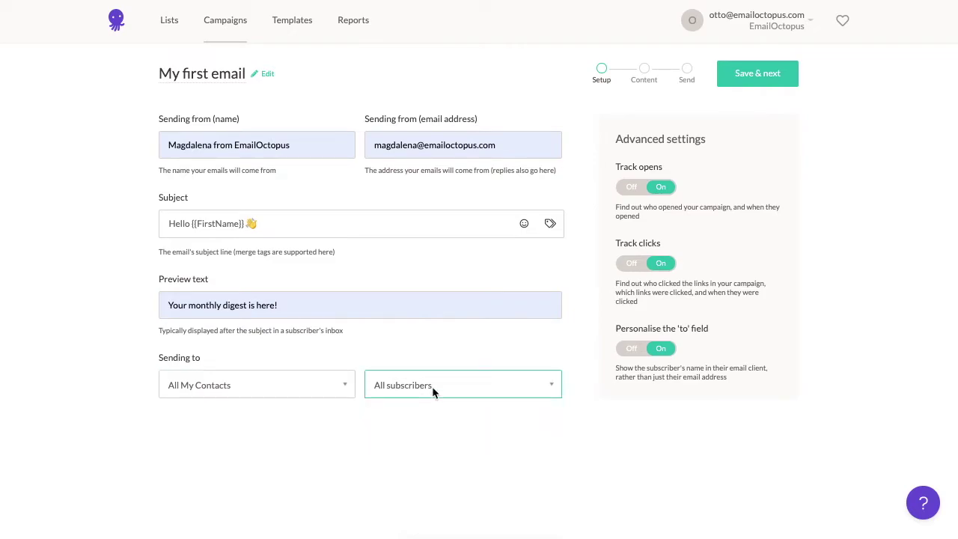
left_click(344, 412)
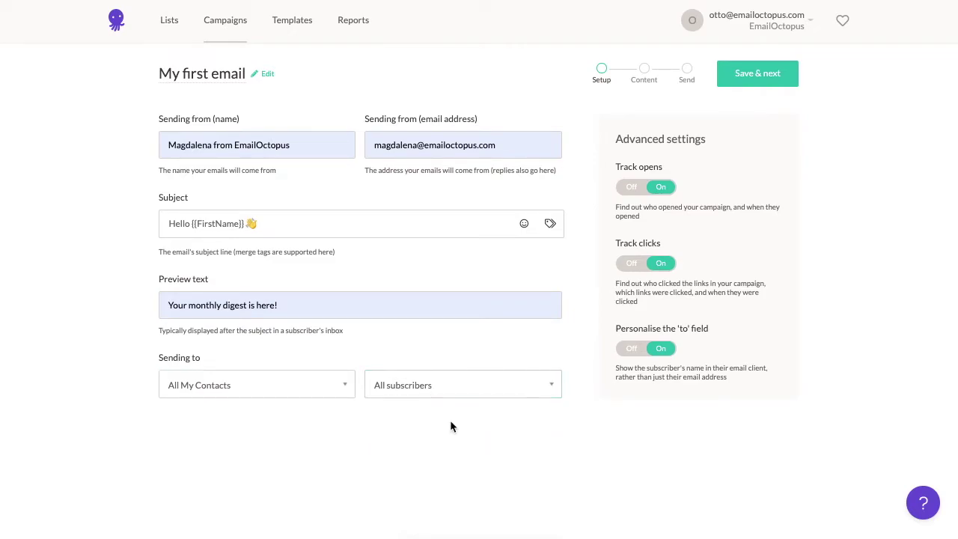
Step: Keep open tracking, click tracking and 'to' field personalisation switched on
left_click(636, 189)
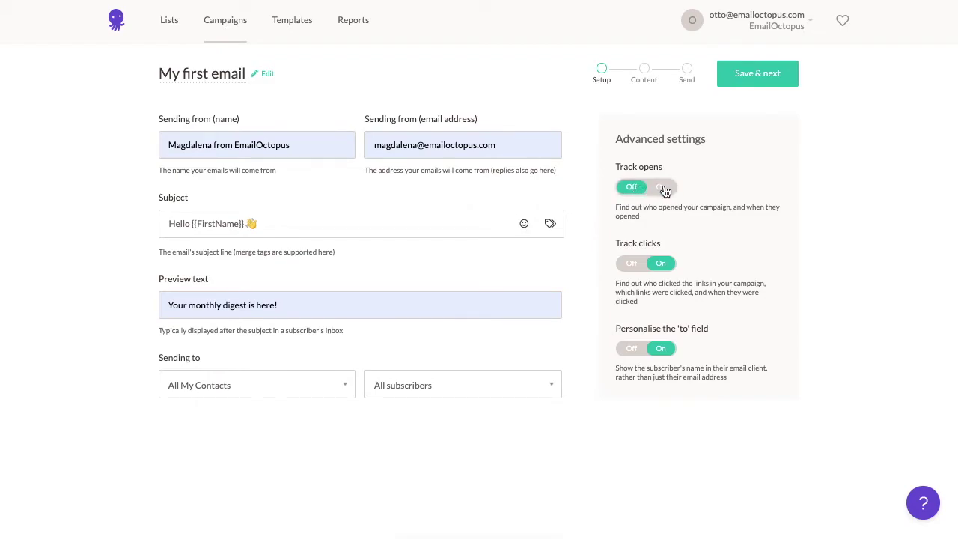
left_click(666, 188)
left_click(633, 267)
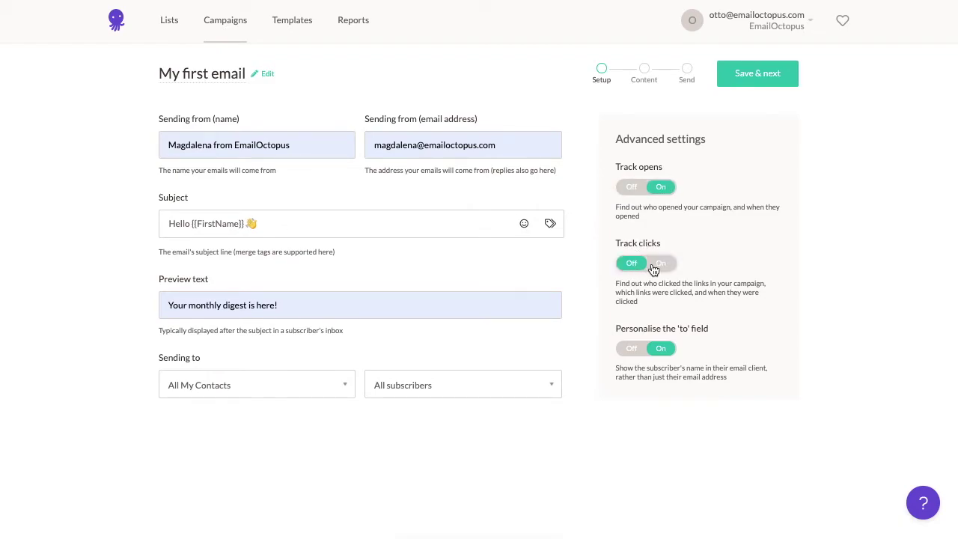
left_click(663, 268)
left_click(664, 357)
left_click(667, 356)
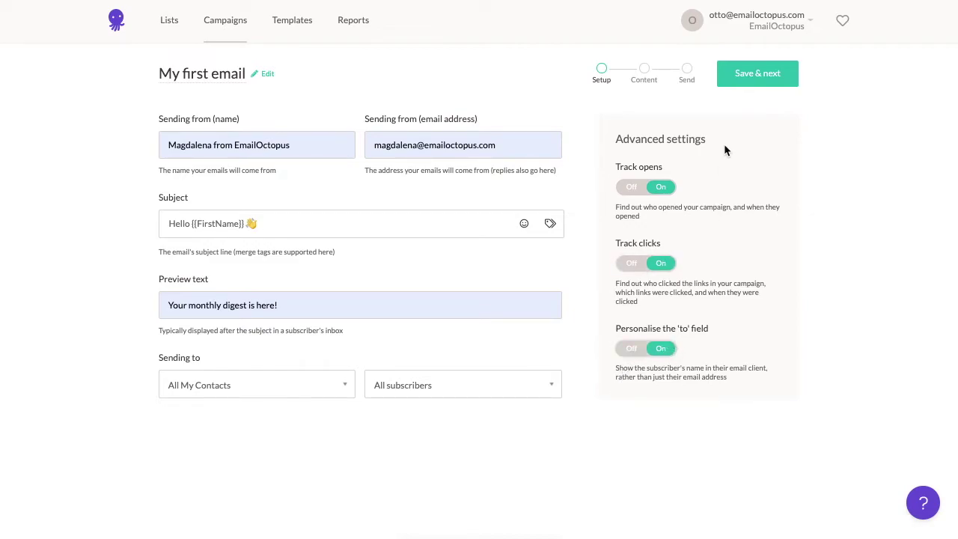
Step: Save the campaign setup and load the 'First campaign' template from Your templates
left_click(755, 86)
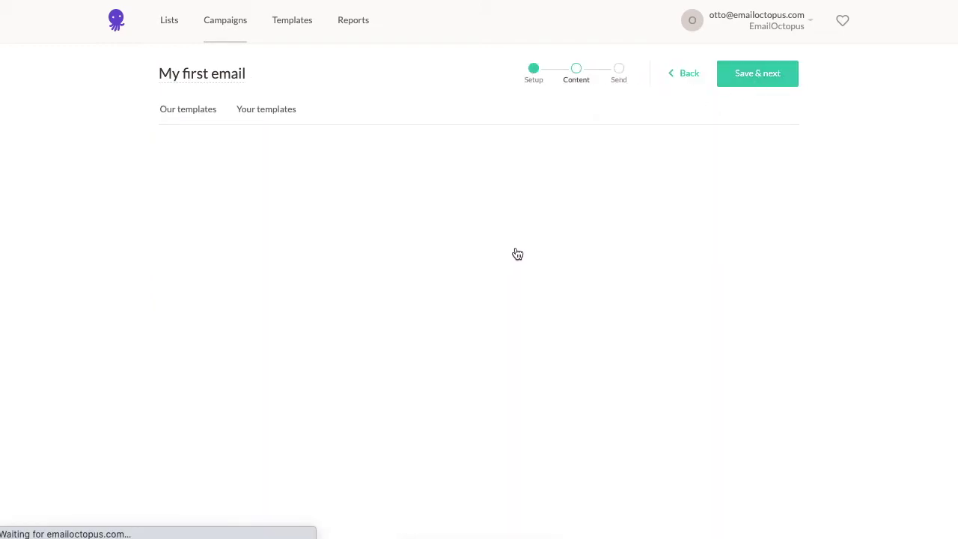
scroll(659, 360, "down", 3)
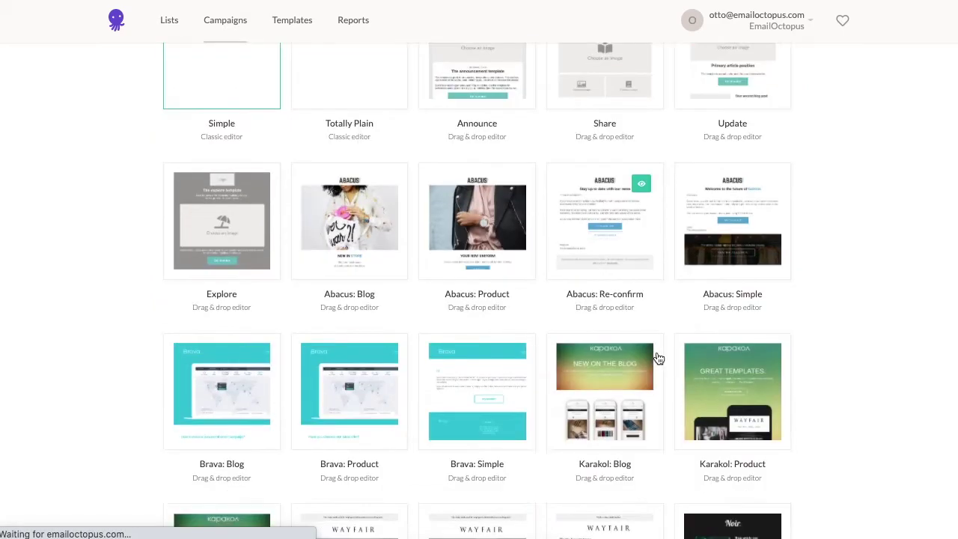
scroll(659, 359, "up", 3)
scroll(659, 359, "up", 1)
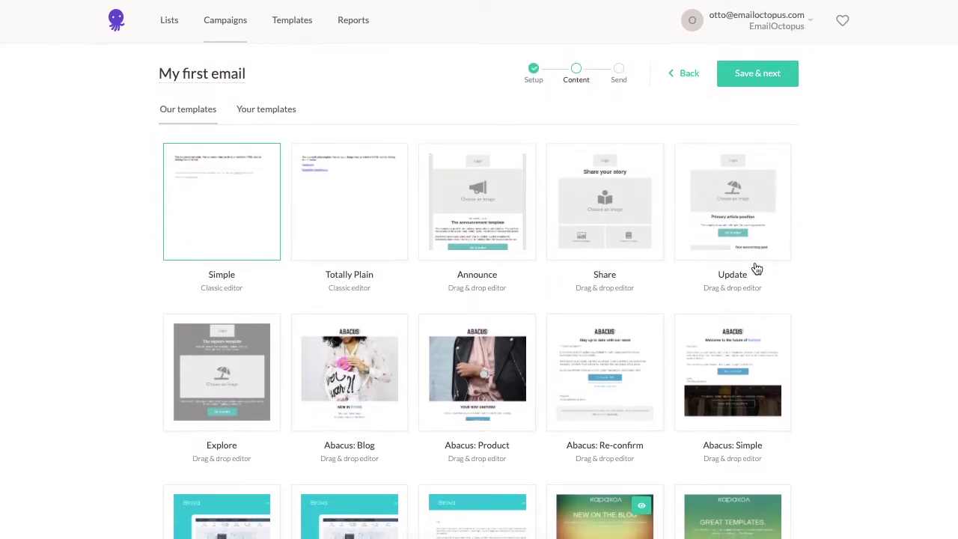
mouse_move(514, 262)
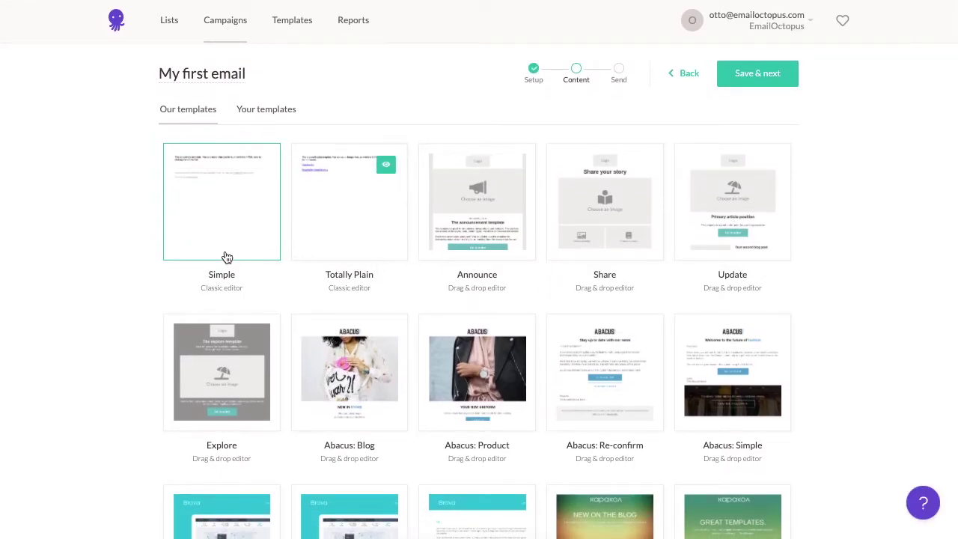
left_click(266, 114)
left_click(240, 212)
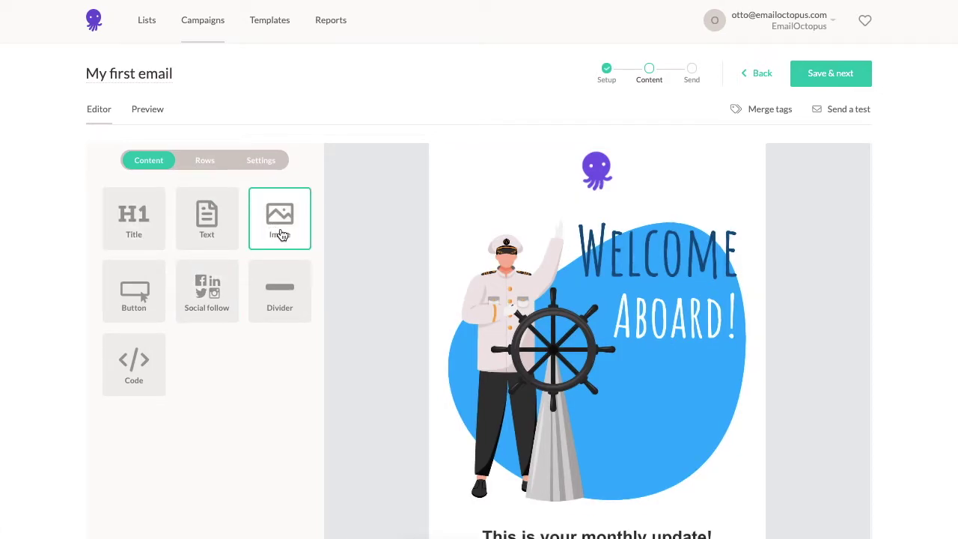
Step: Add an Image block to the email just below the logo
left_click_drag(281, 233, 582, 225)
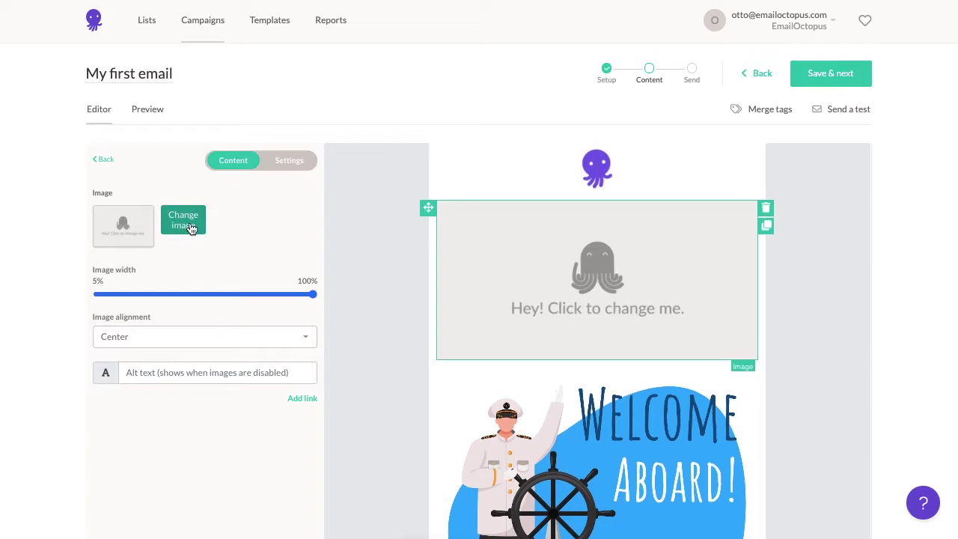
scroll(511, 398, "down", 5)
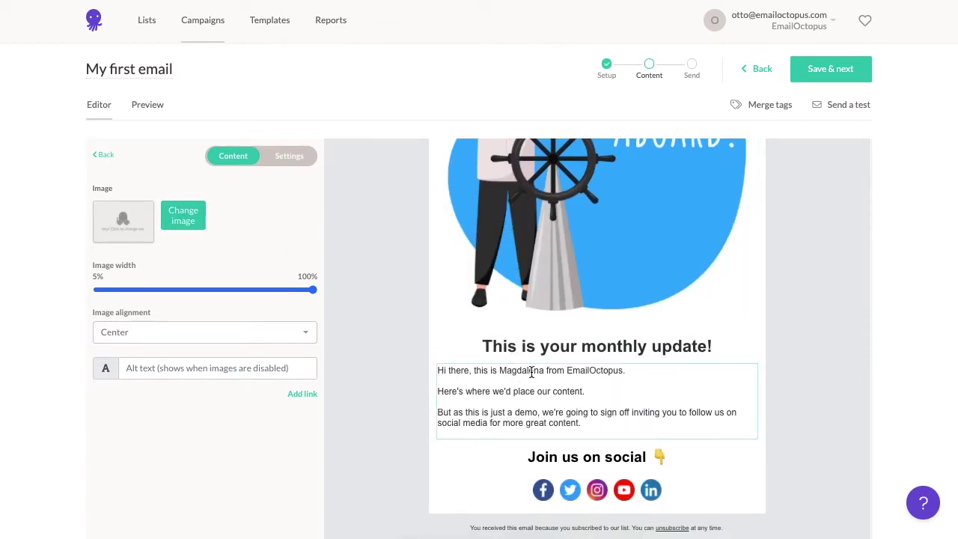
Step: Replace 'content' in the second line with the {{FirstName}} merge tag, then add a button block
left_click(529, 370)
double_click(566, 392)
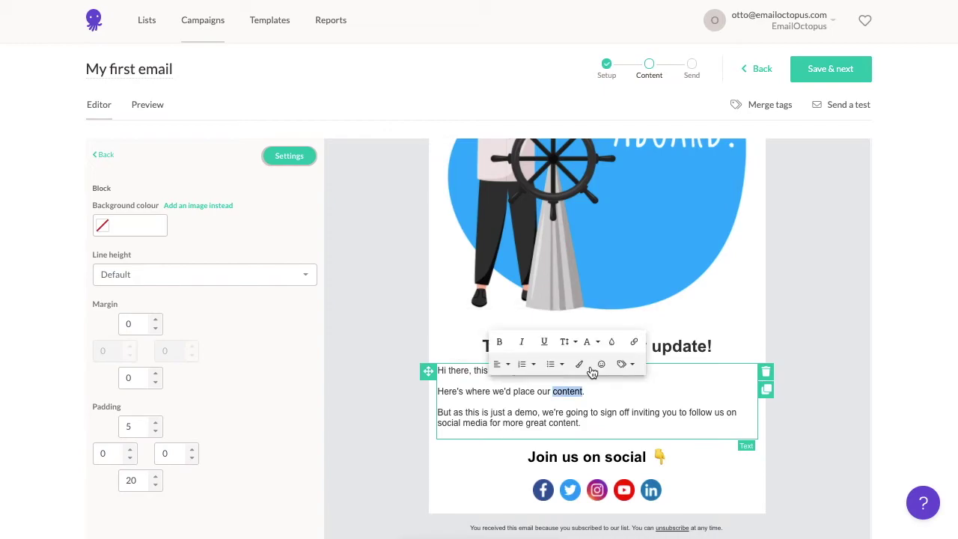
left_click(613, 349)
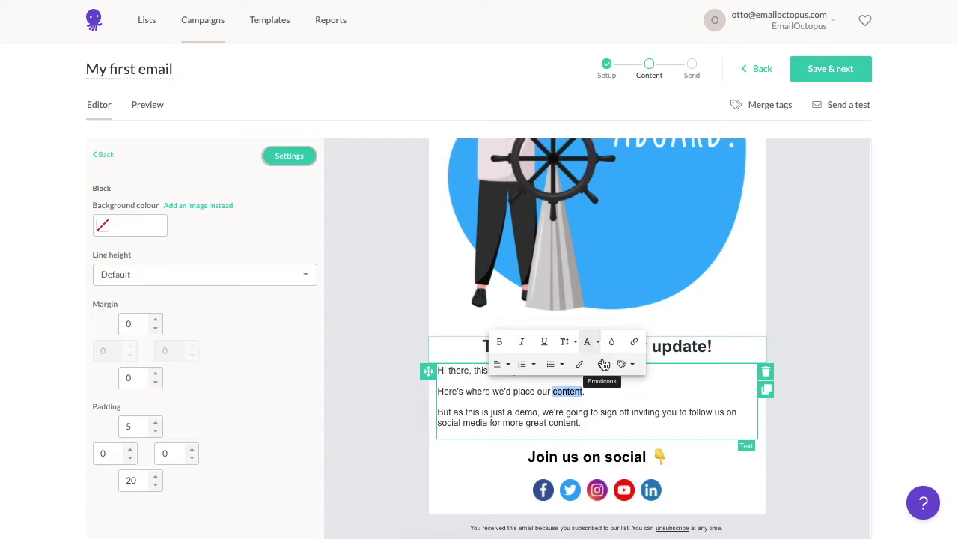
left_click(630, 367)
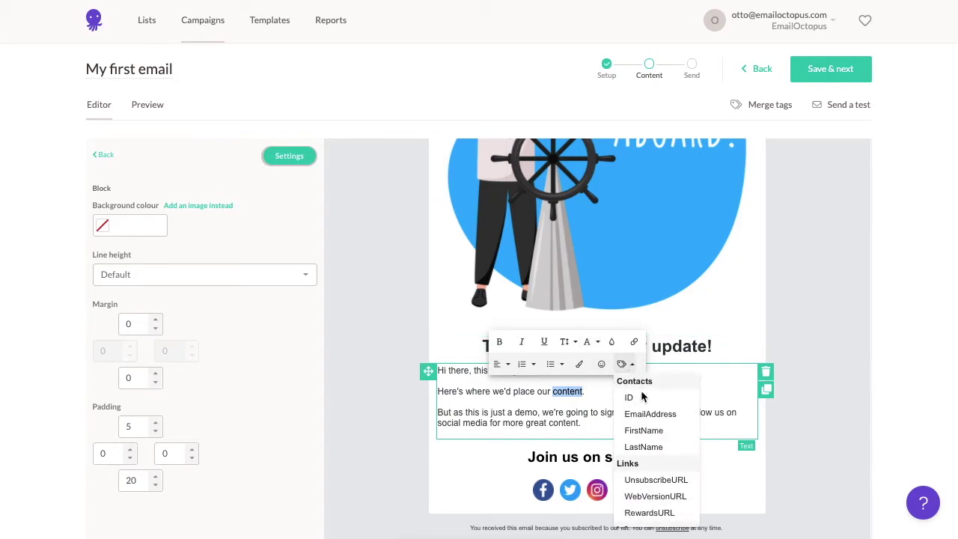
left_click(646, 431)
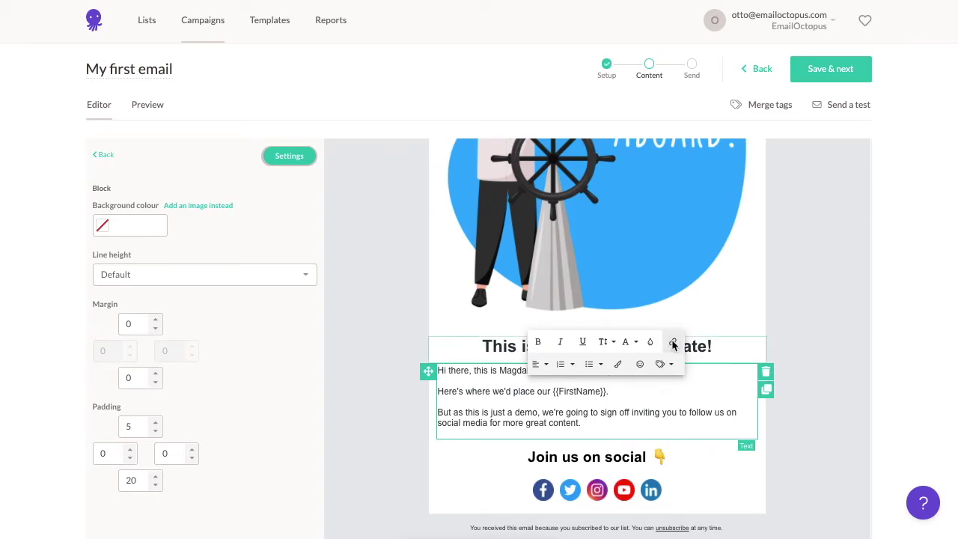
left_click(674, 344)
key("Escape")
type(".")
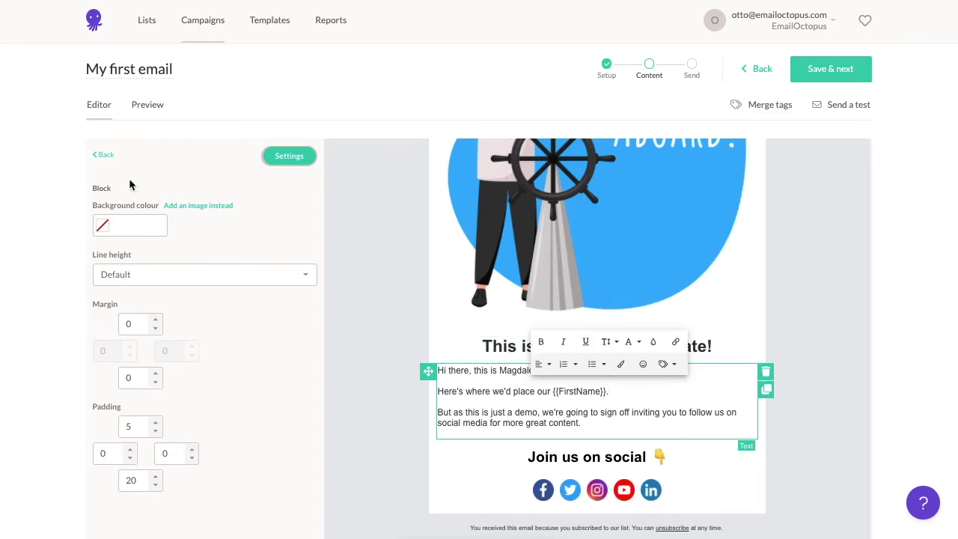
left_click(105, 155)
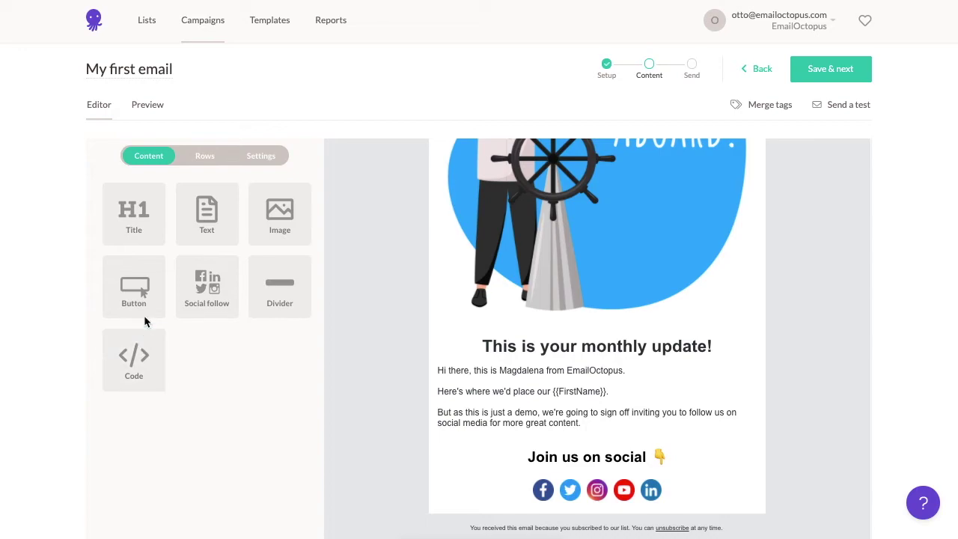
left_click_drag(144, 315, 614, 379)
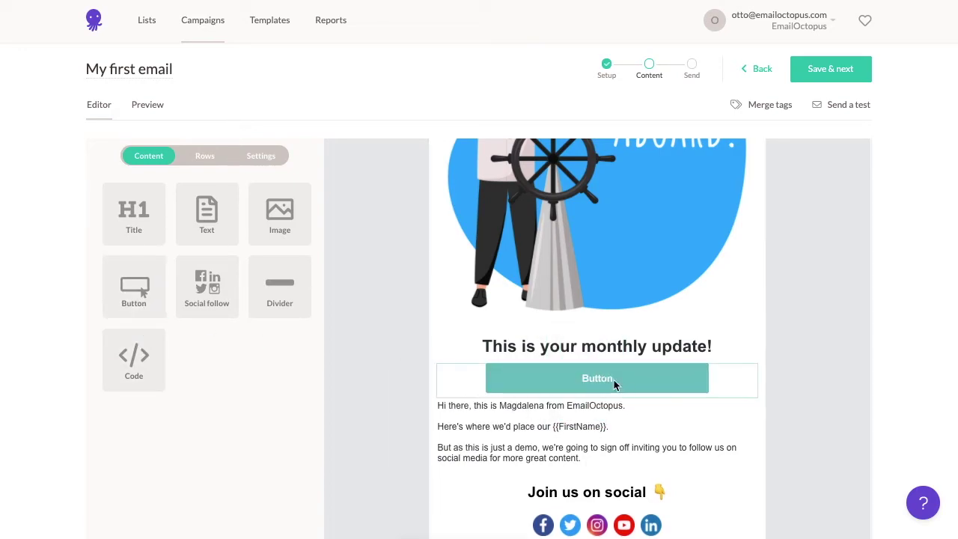
Step: Change the button colour to dark #2D4949
scroll(259, 424, "down", 3)
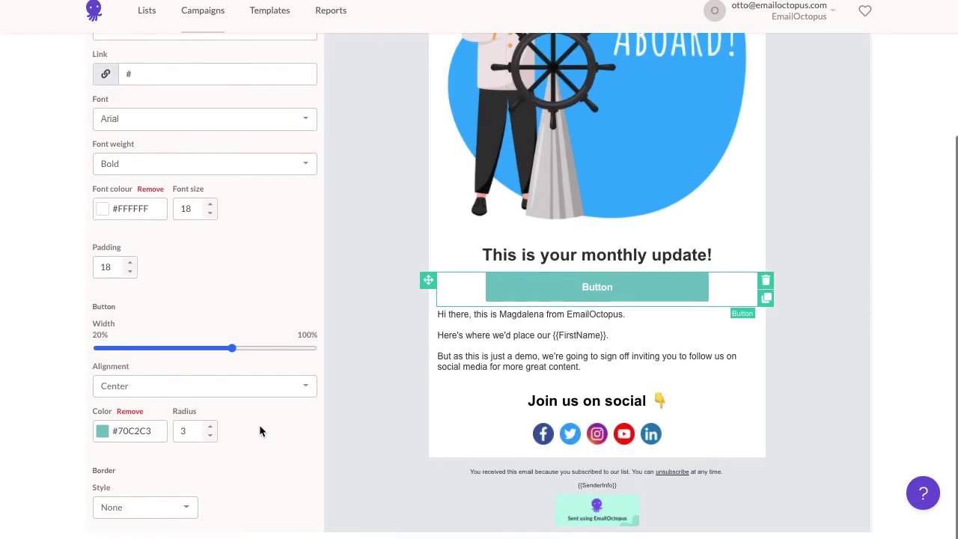
left_click(102, 430)
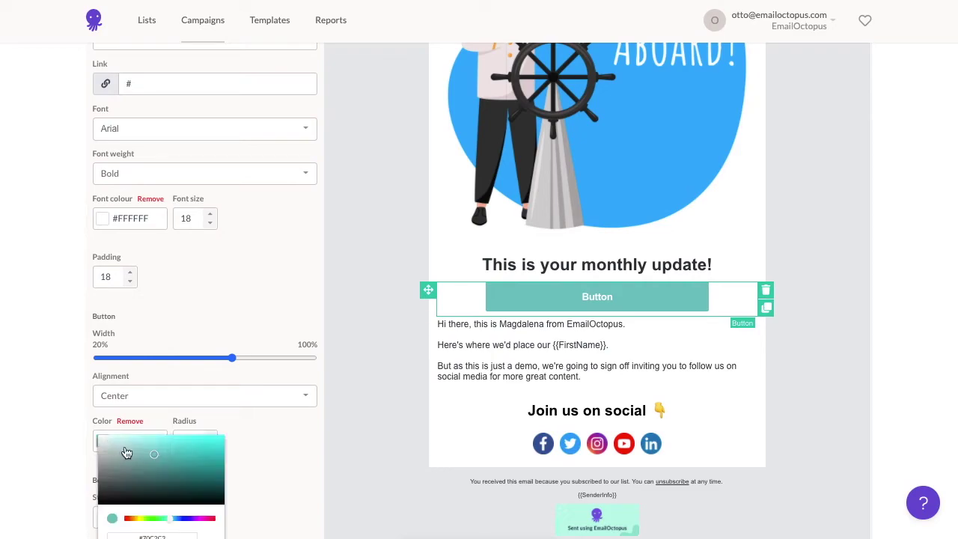
left_click(197, 474)
left_click(149, 491)
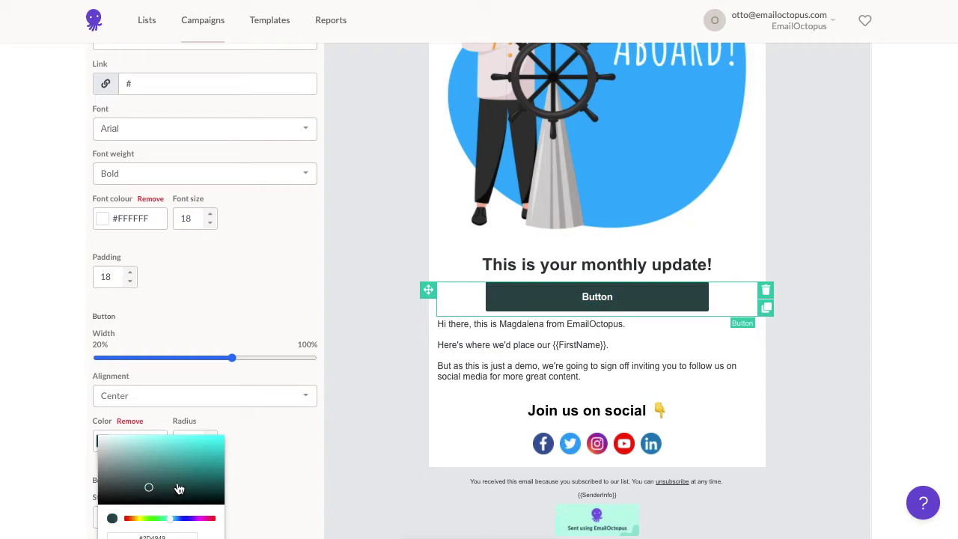
left_click(301, 462)
scroll(383, 407, "up", 10)
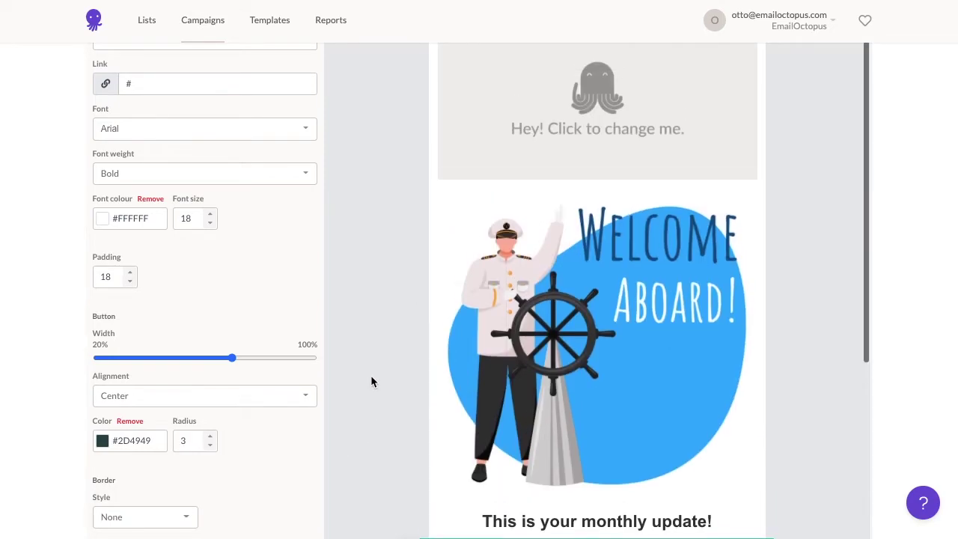
Step: Add a Code block below the image placeholder
left_click(105, 161)
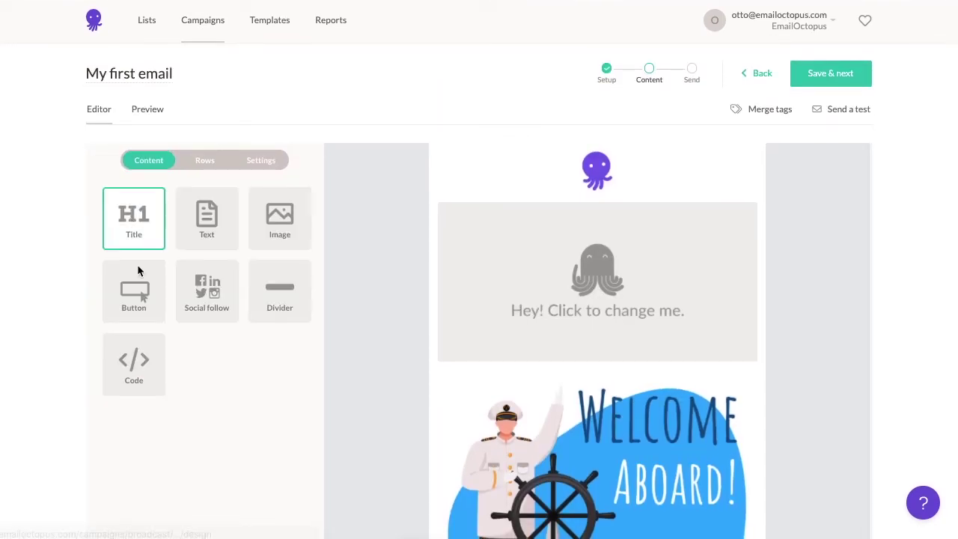
left_click_drag(134, 364, 567, 359)
scroll(524, 314, "down", 1)
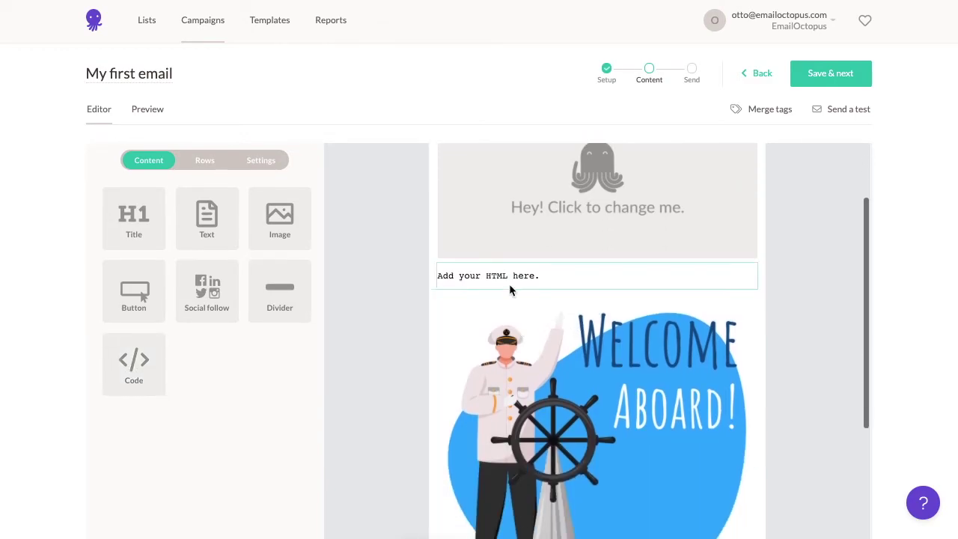
scroll(510, 279, "up", 2)
scroll(487, 335, "down", 6)
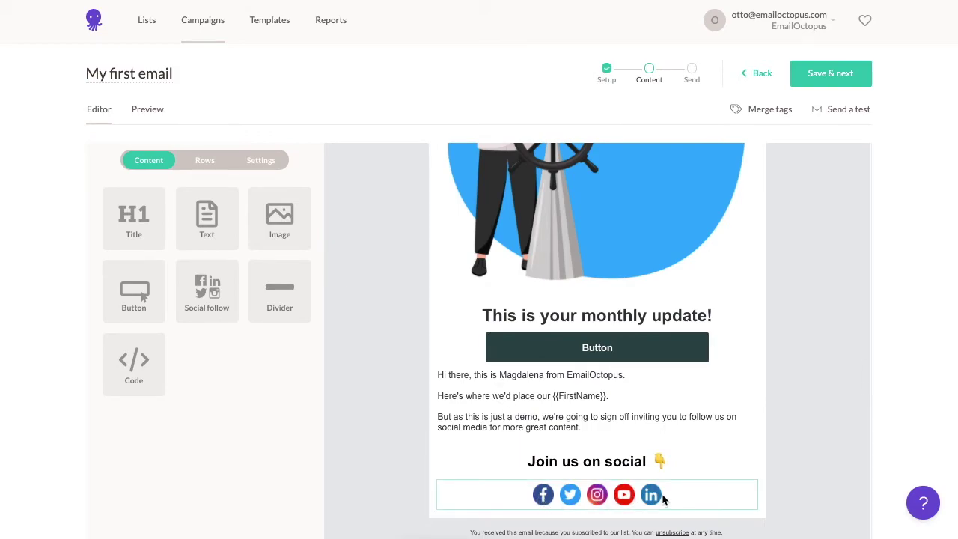
Step: Open the social icons block's settings, keeping Facebook as the first network
left_click(662, 496)
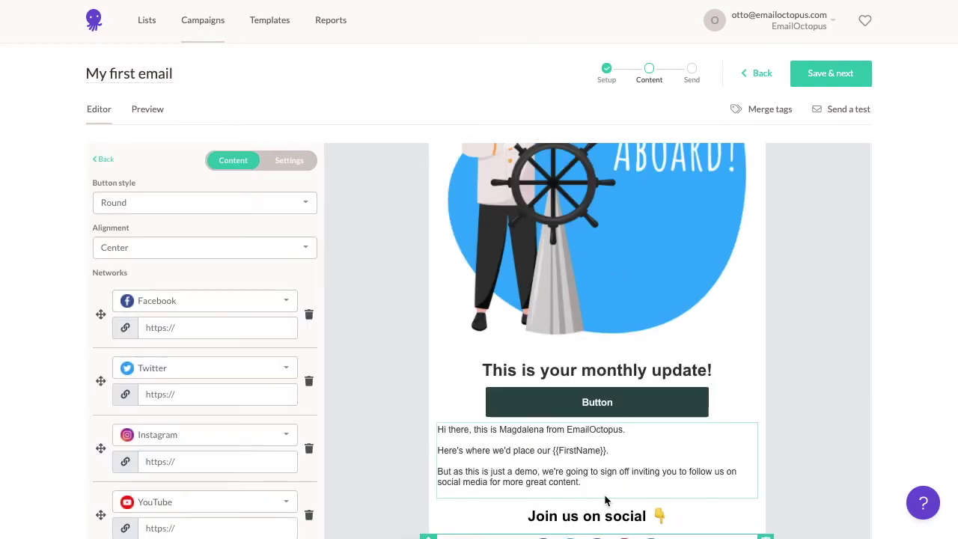
left_click(286, 310)
scroll(250, 362, "down", 5)
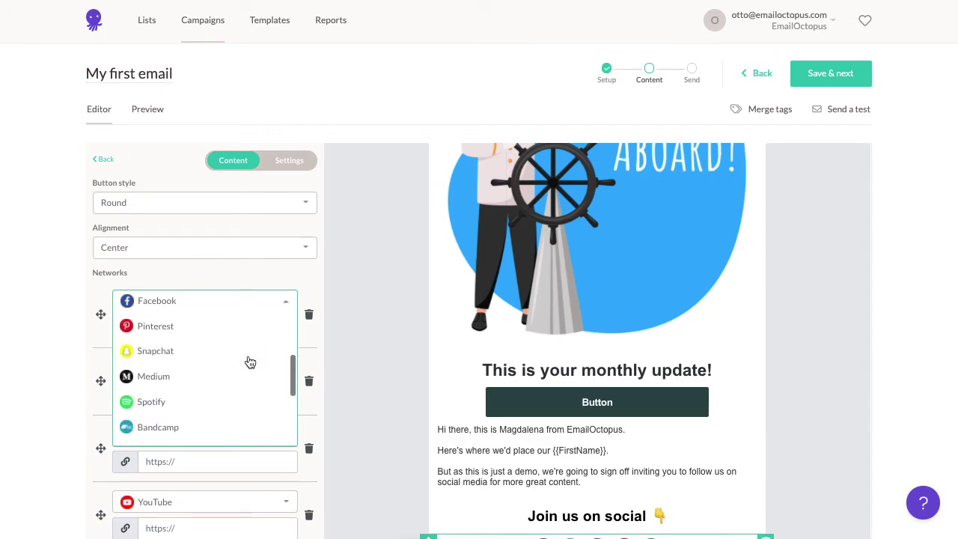
scroll(250, 362, "up", 5)
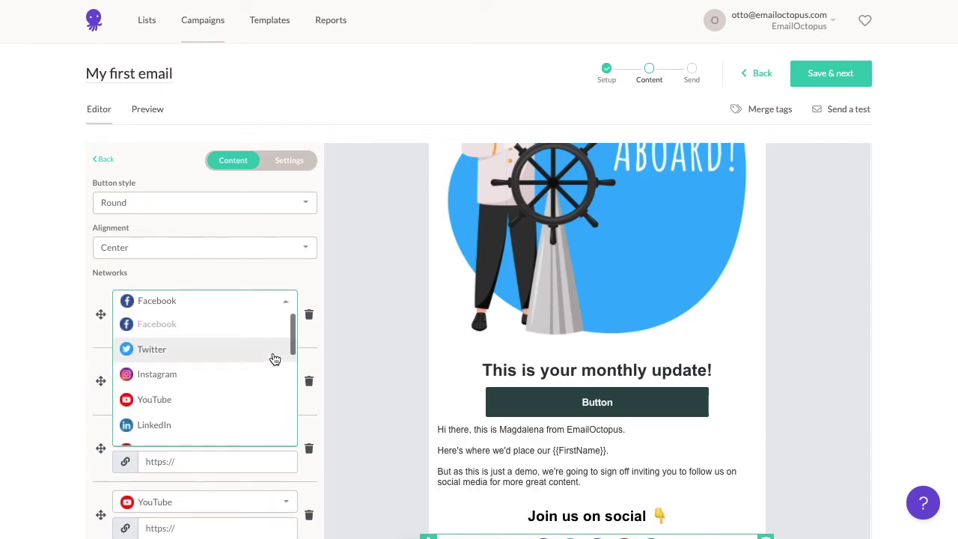
left_click(317, 348)
left_click(233, 327)
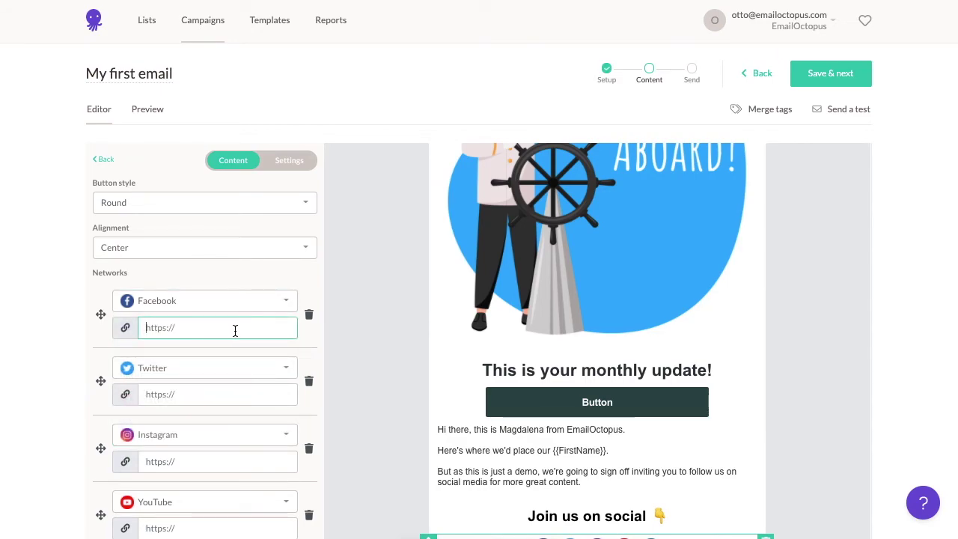
scroll(409, 339, "up", 5)
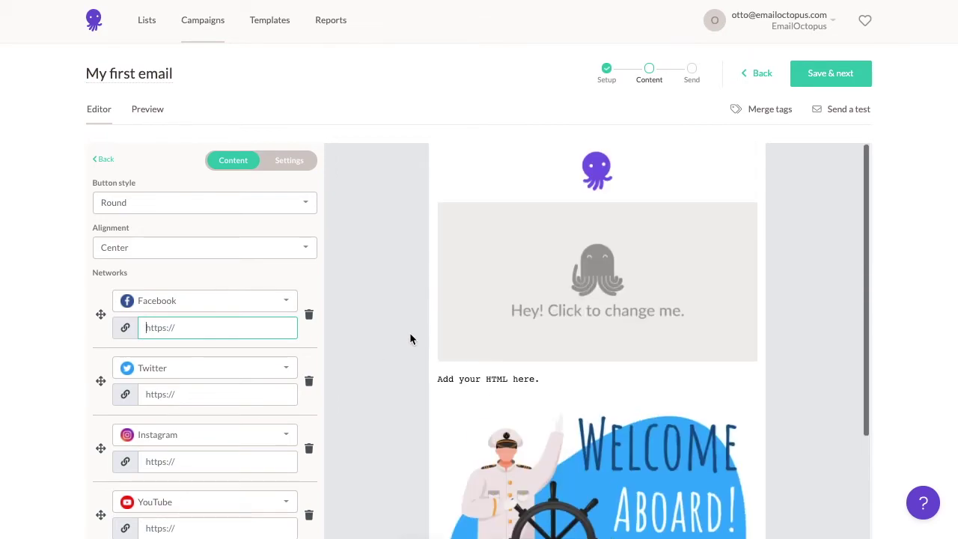
Step: Preview the finished email in the desktop view
left_click(152, 117)
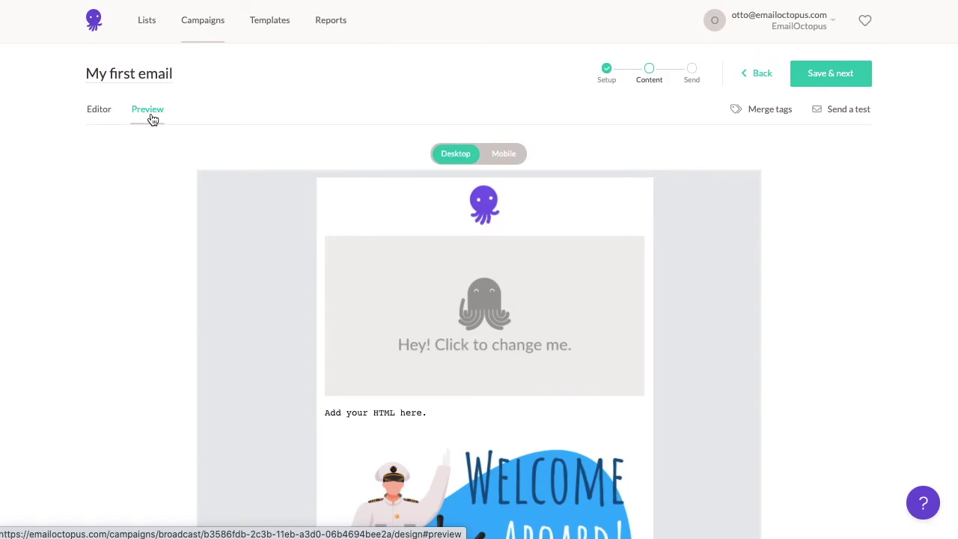
scroll(555, 387, "down", 10)
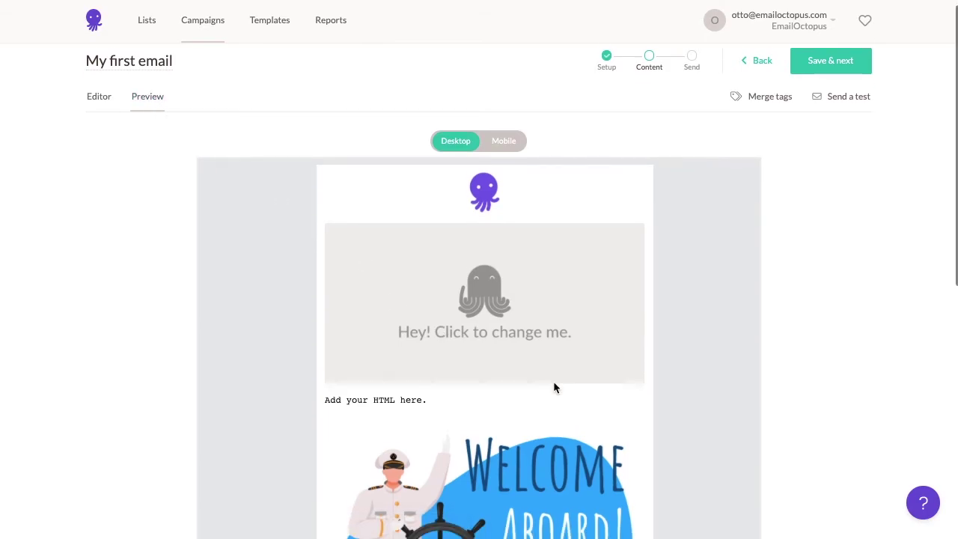
scroll(555, 387, "up", 10)
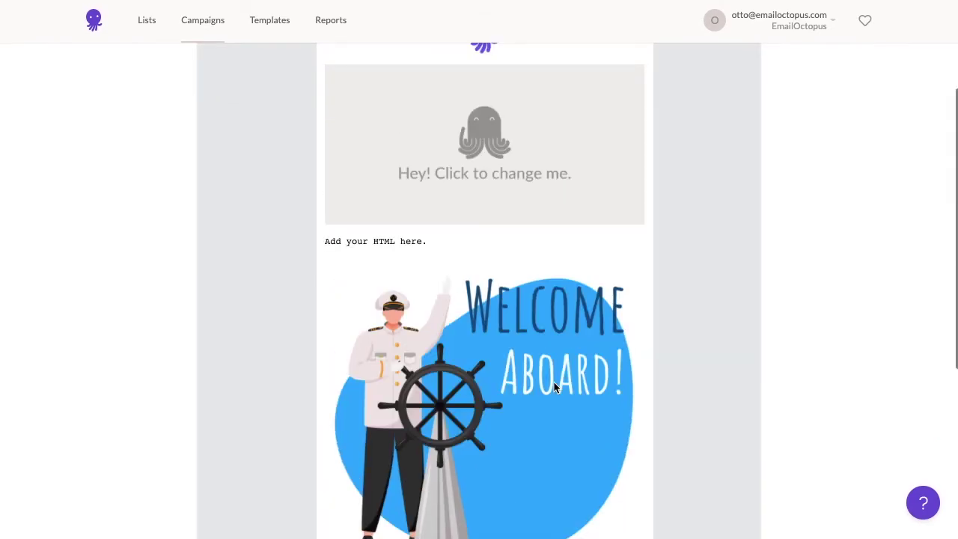
Step: Switch to the mobile preview and check the dark button, social icons and footer
left_click(504, 154)
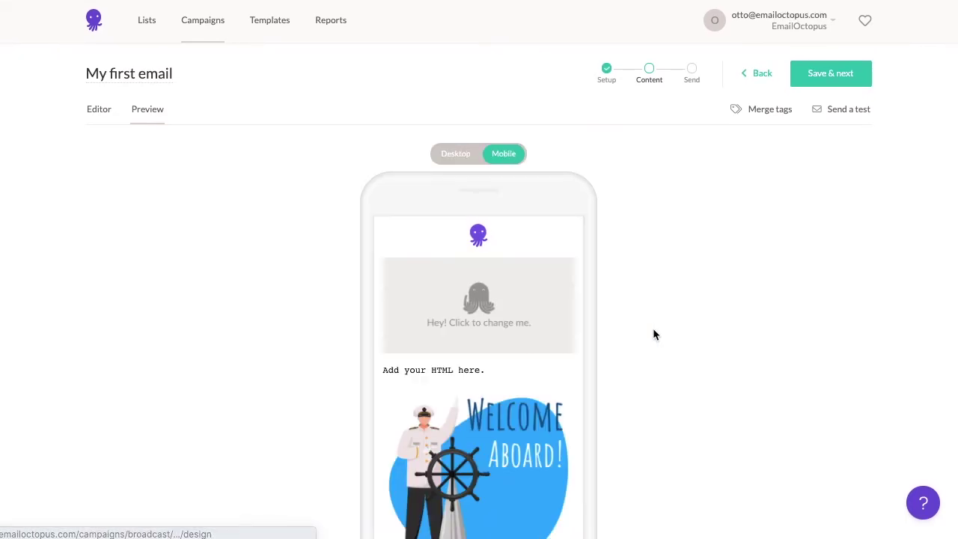
scroll(653, 328, "down", 2)
scroll(555, 343, "down", 3)
scroll(556, 348, "down", 3)
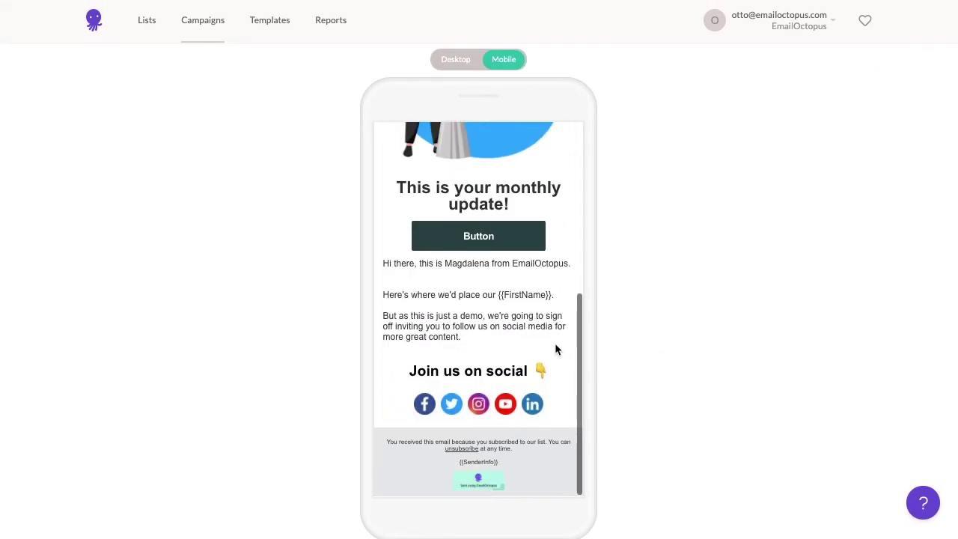
scroll(556, 344, "up", 5)
scroll(781, 178, "up", 2)
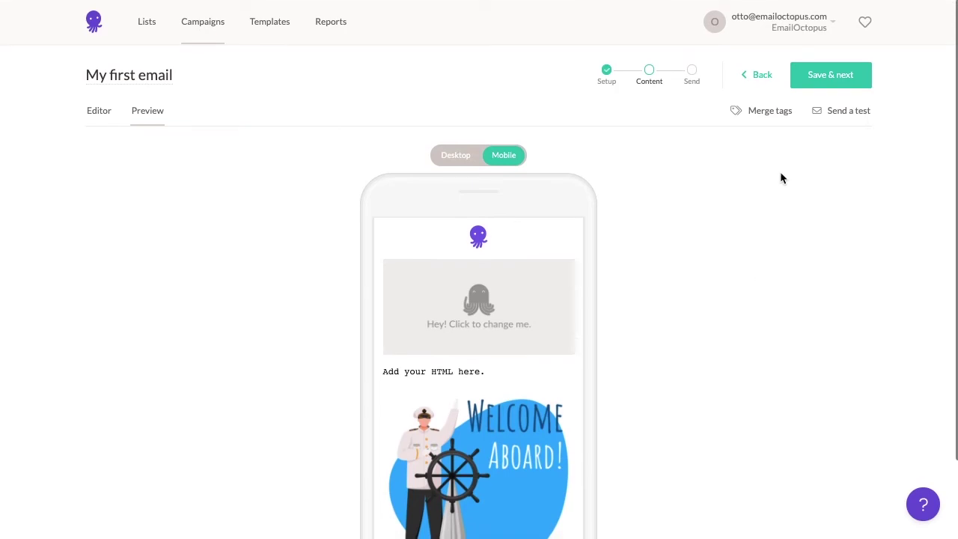
Step: Send a test with the note 'test' to a different recipient, then save and continue
left_click(843, 113)
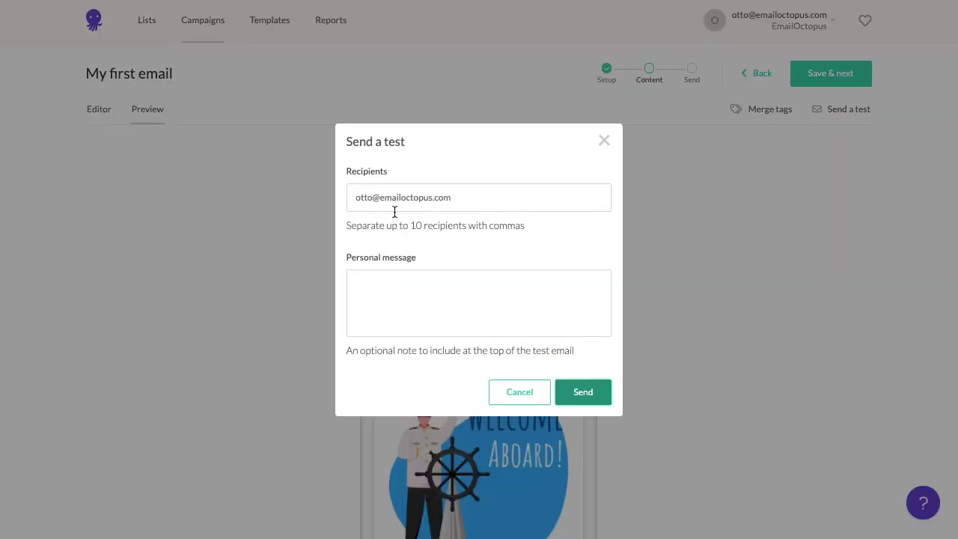
double_click(347, 199)
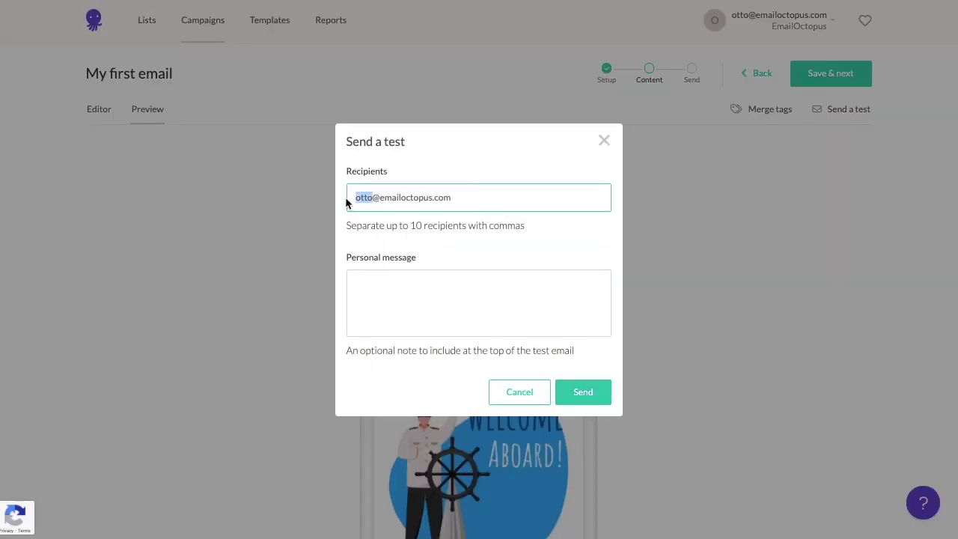
type("magdalena")
left_click(404, 291)
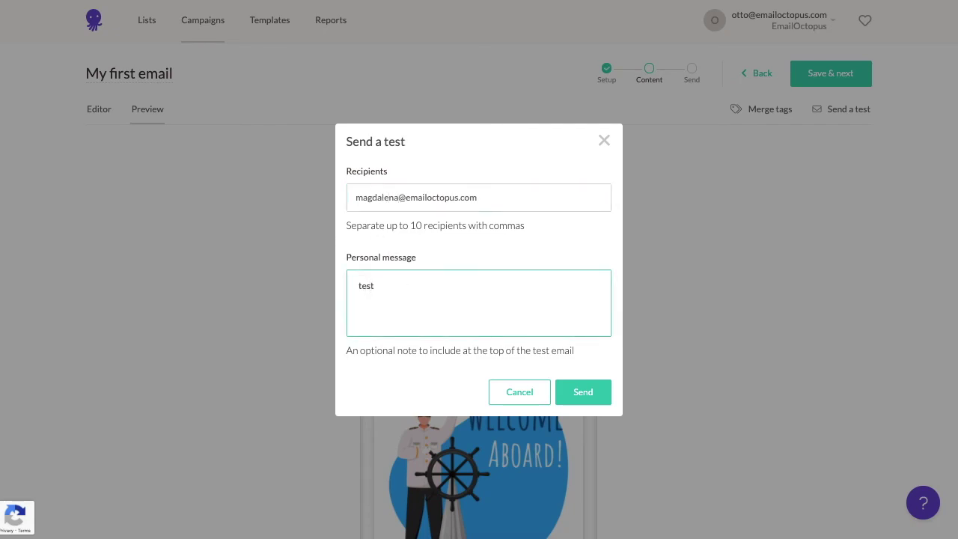
left_click(582, 403)
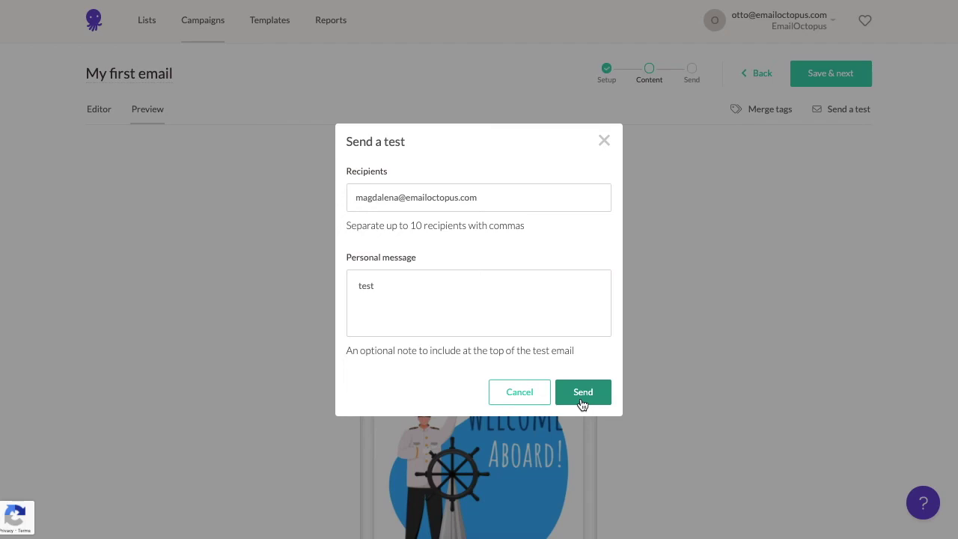
left_click(588, 393)
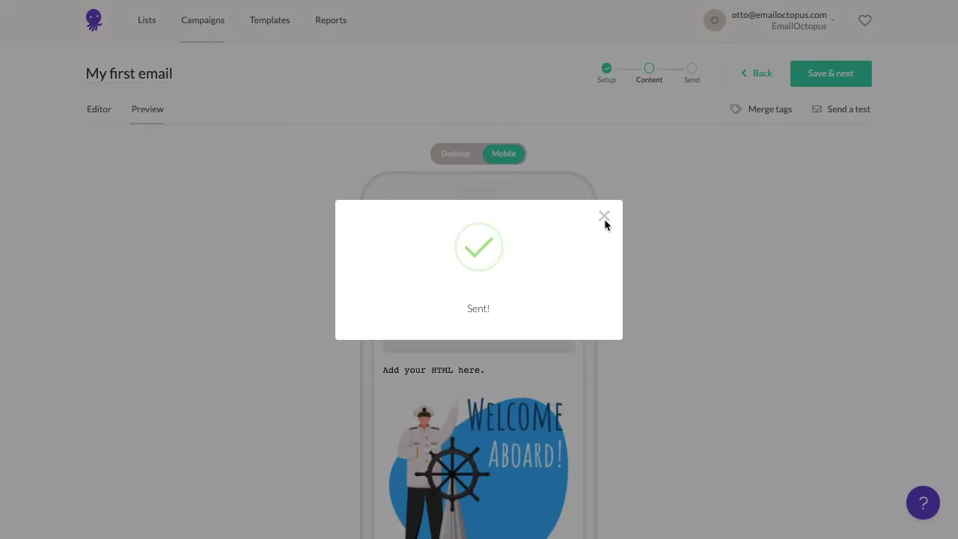
left_click(605, 218)
left_click(856, 84)
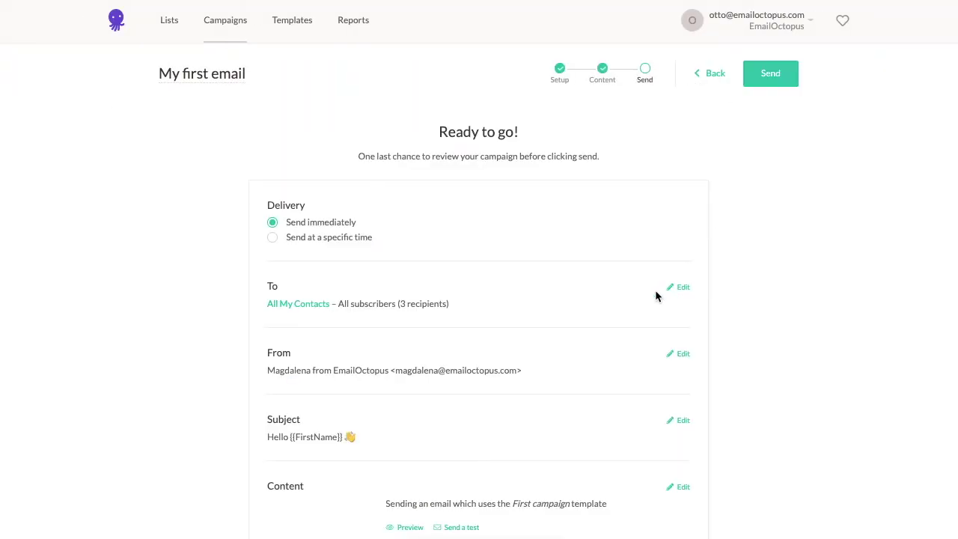
Step: Review the Ready to go! page, try 'Send at a specific time', then return to 'Send immediately'
scroll(655, 290, "down", 1)
scroll(656, 292, "down", 5)
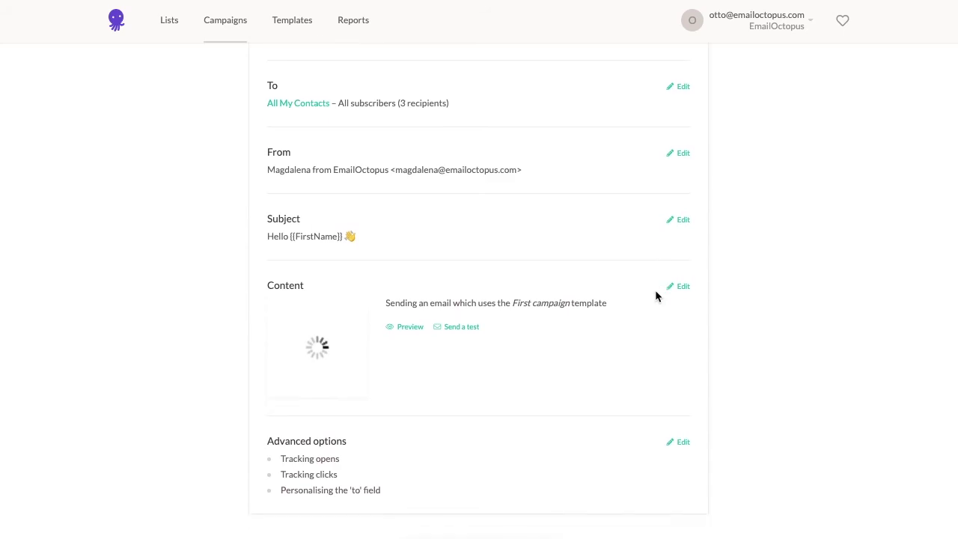
scroll(667, 297, "up", 2)
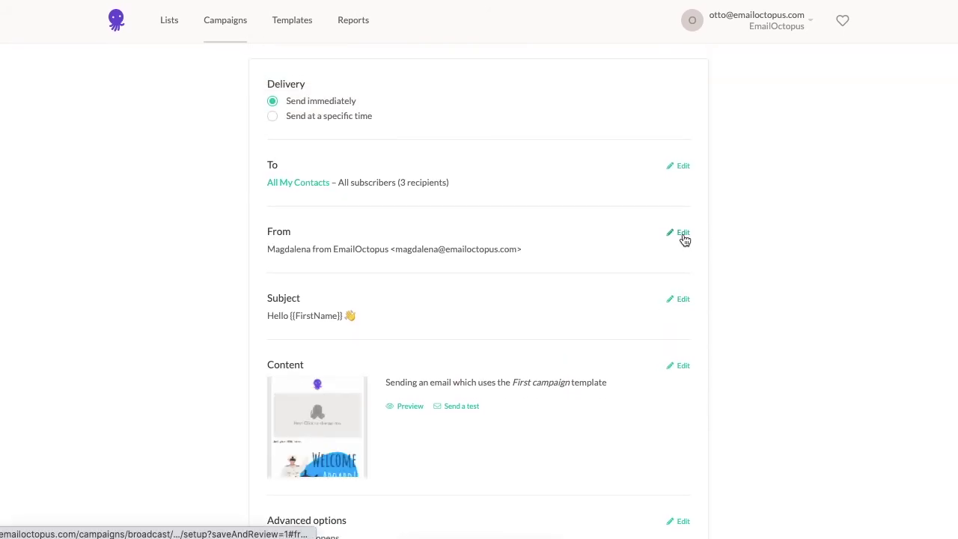
scroll(685, 241, "up", 1)
scroll(685, 240, "up", 2)
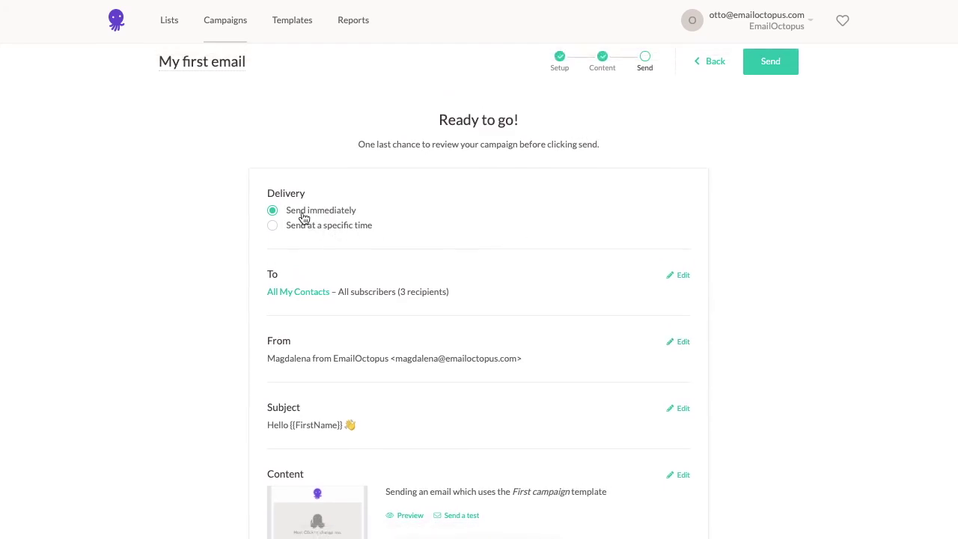
left_click(273, 226)
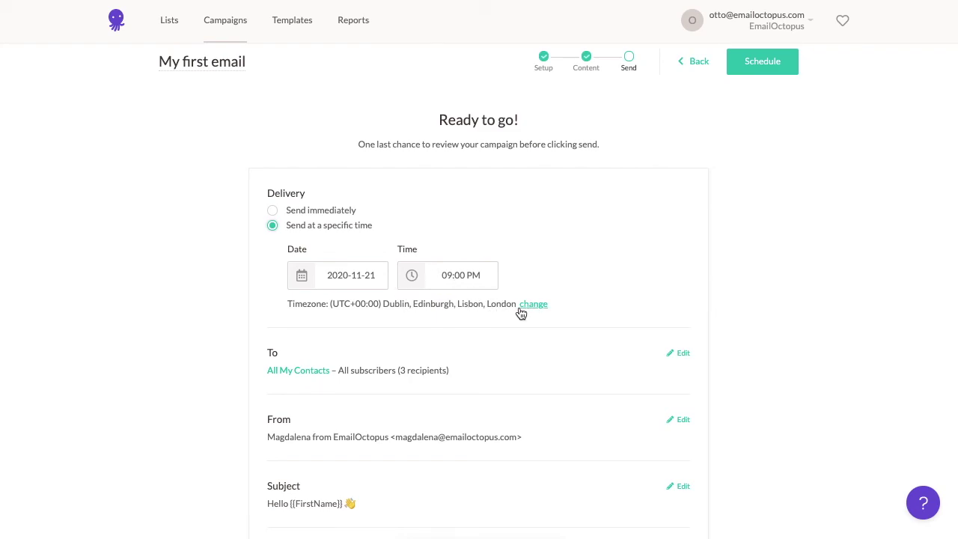
left_click(273, 211)
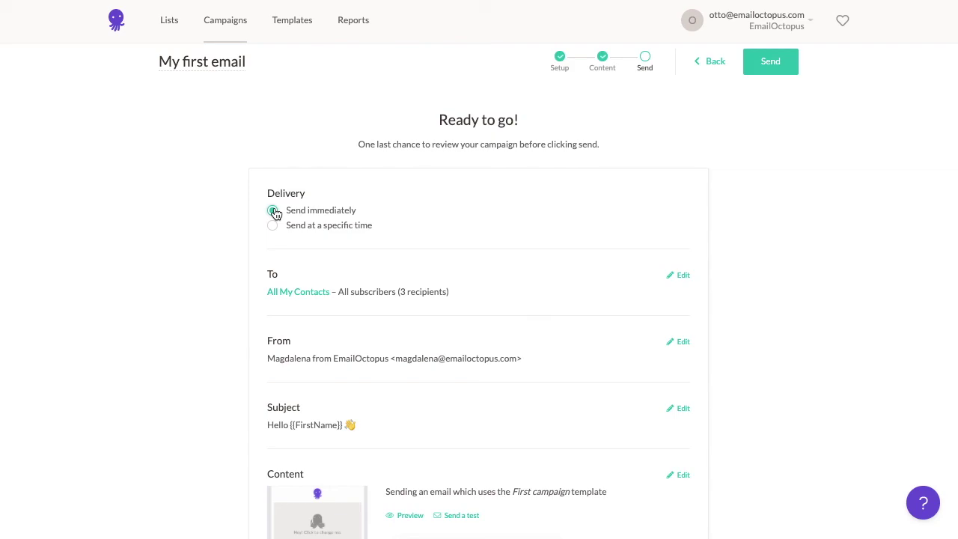
Step: Send 'My first email' now to all 3 recipients
left_click(762, 68)
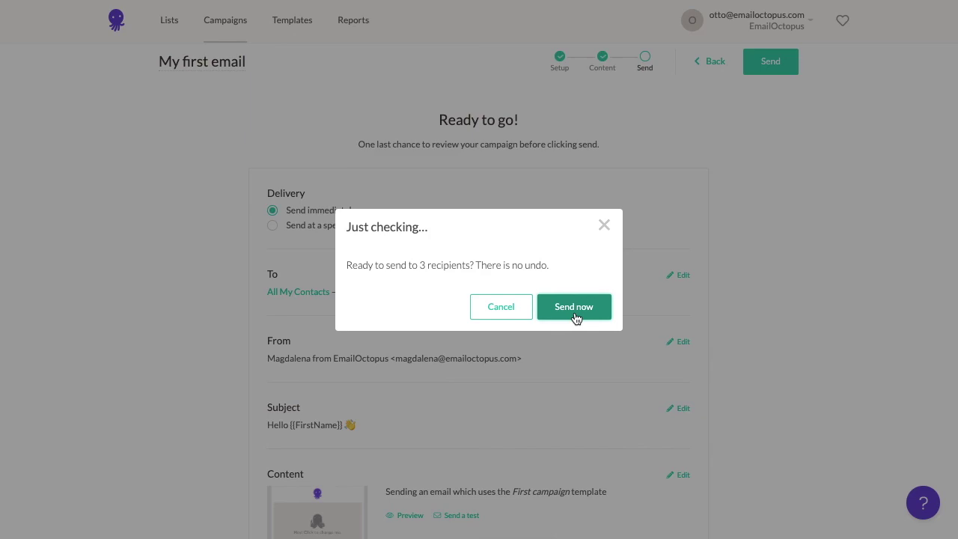
left_click(576, 309)
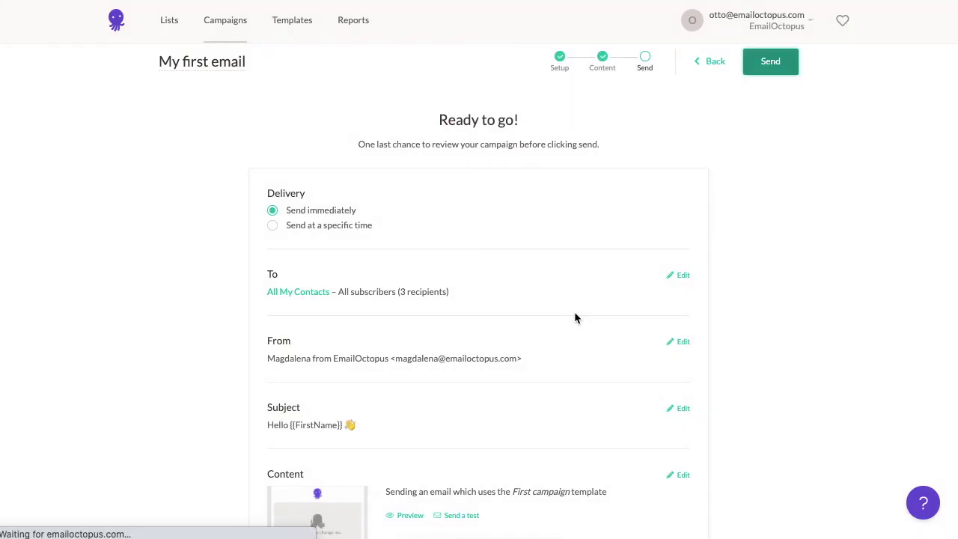